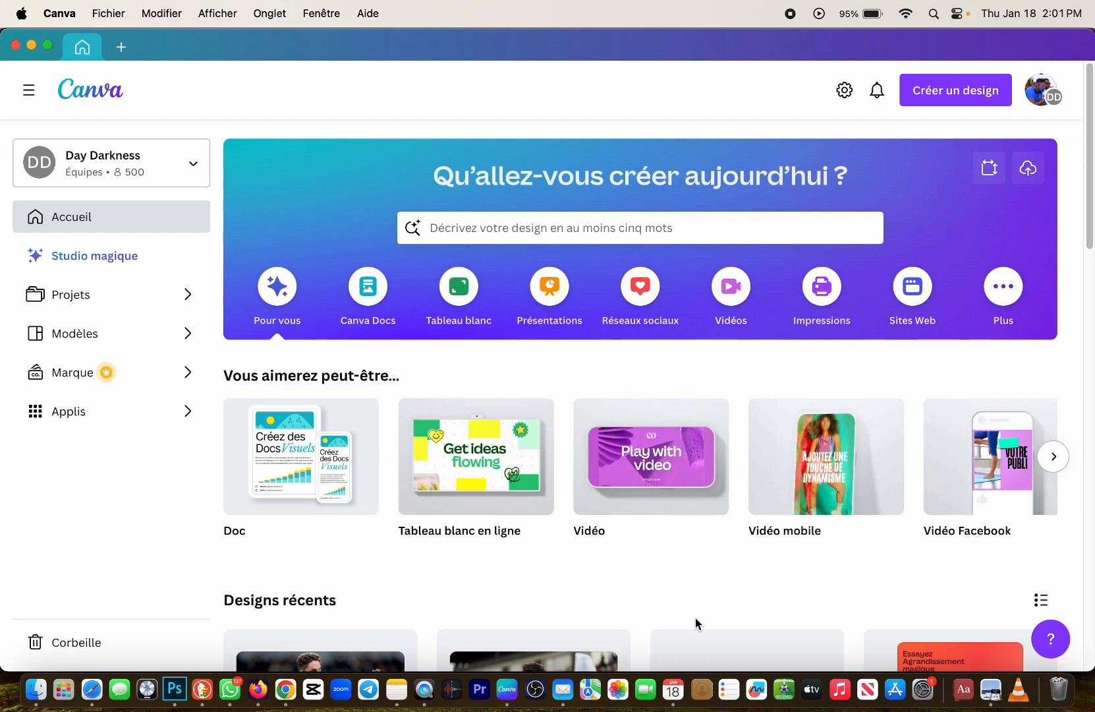
# Look over the recent designs and the home page's design categories, including Canva Docs, Vidéos, Impressions, Sites Web, Présentations and Tableau blanc
pyautogui.scroll(-20, 725, 398)
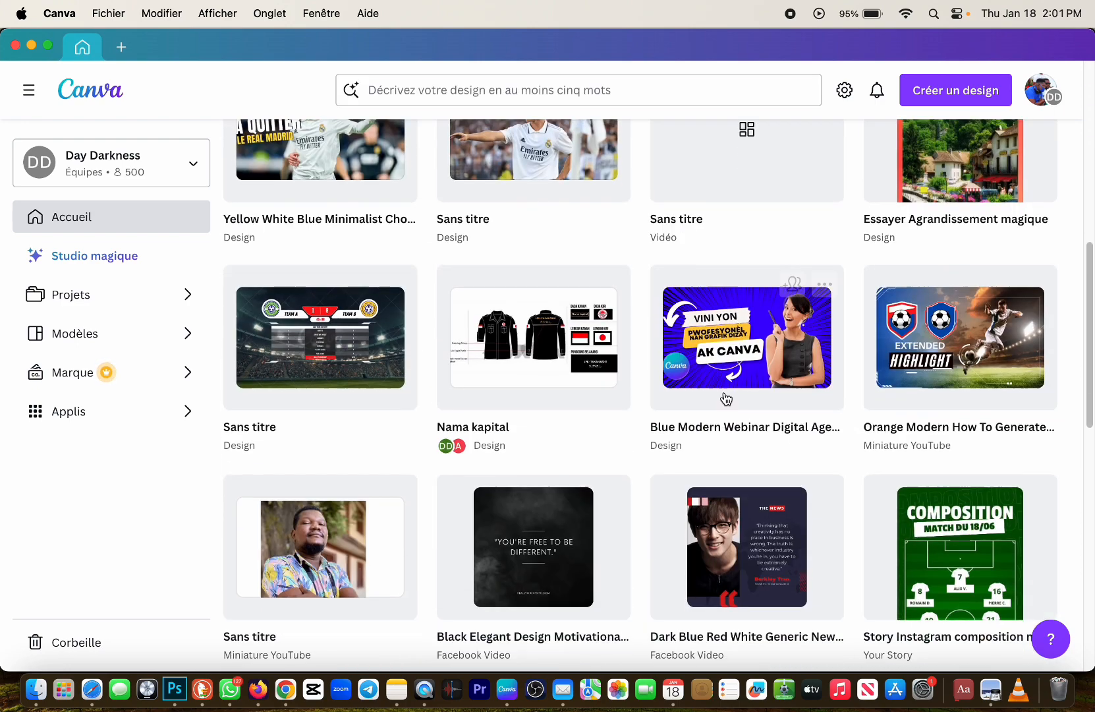
pyautogui.scroll(20, 725, 397)
pyautogui.scroll(2, 726, 398)
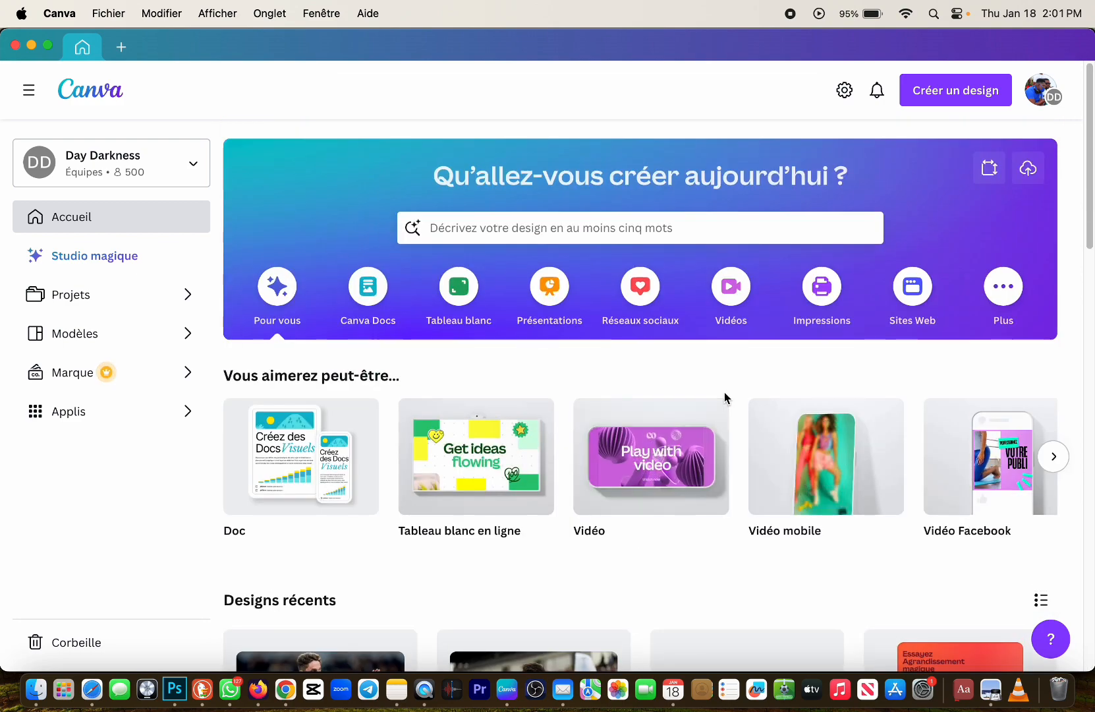
pyautogui.click(352, 323)
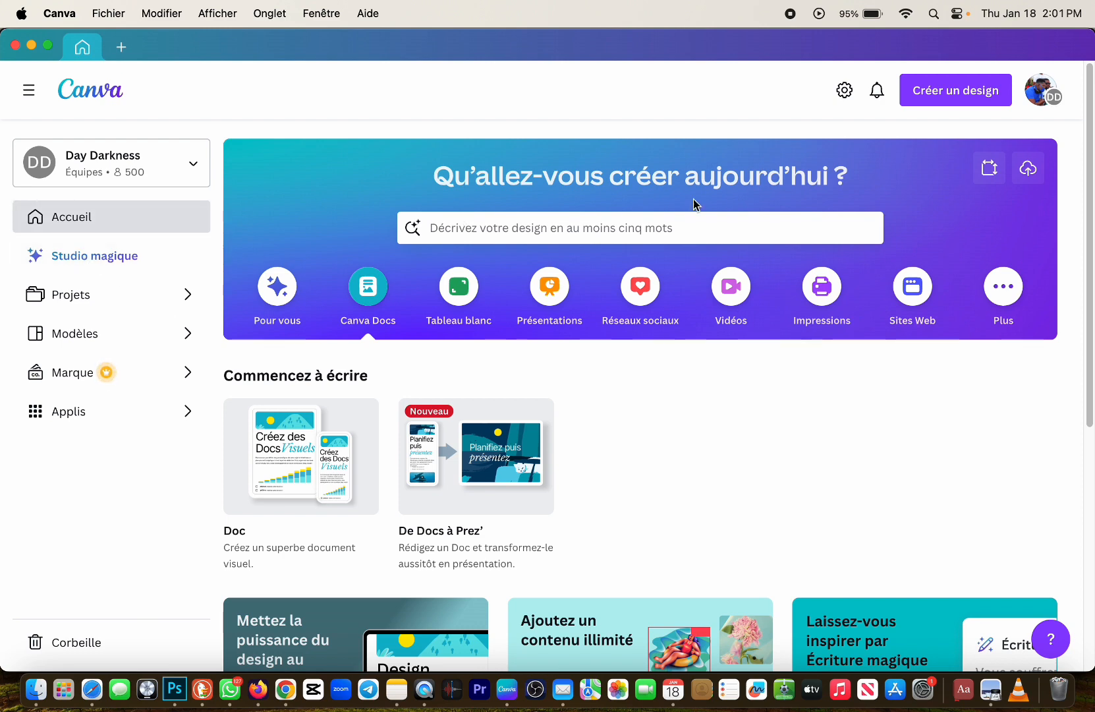
pyautogui.click(733, 296)
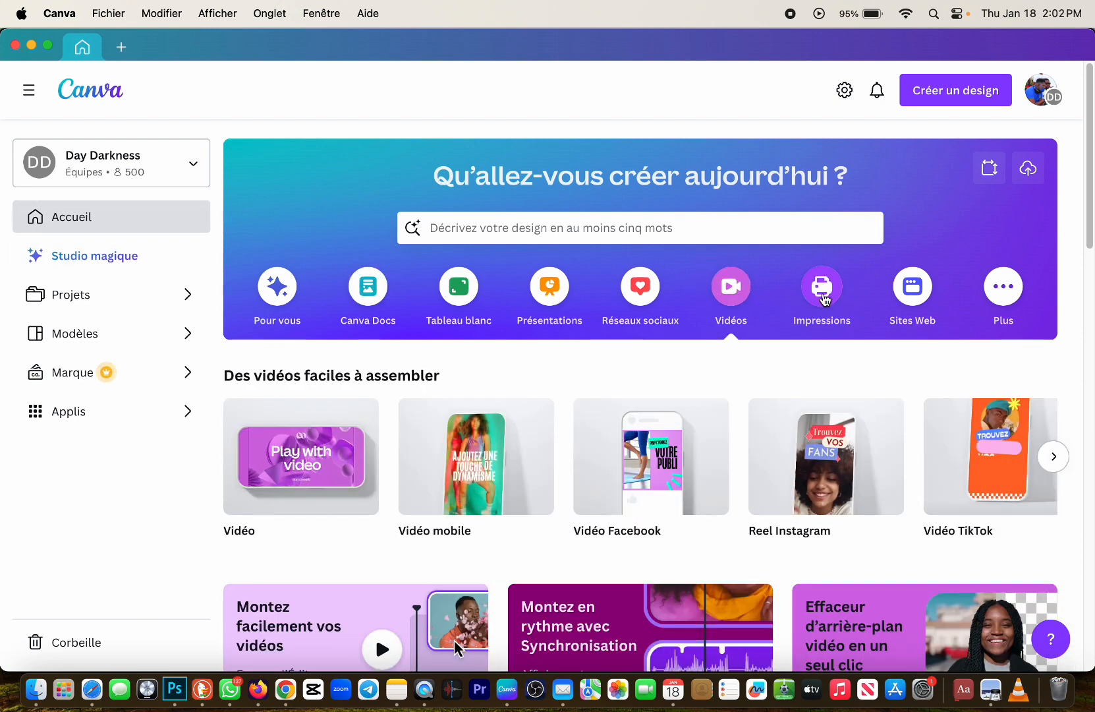
pyautogui.click(825, 297)
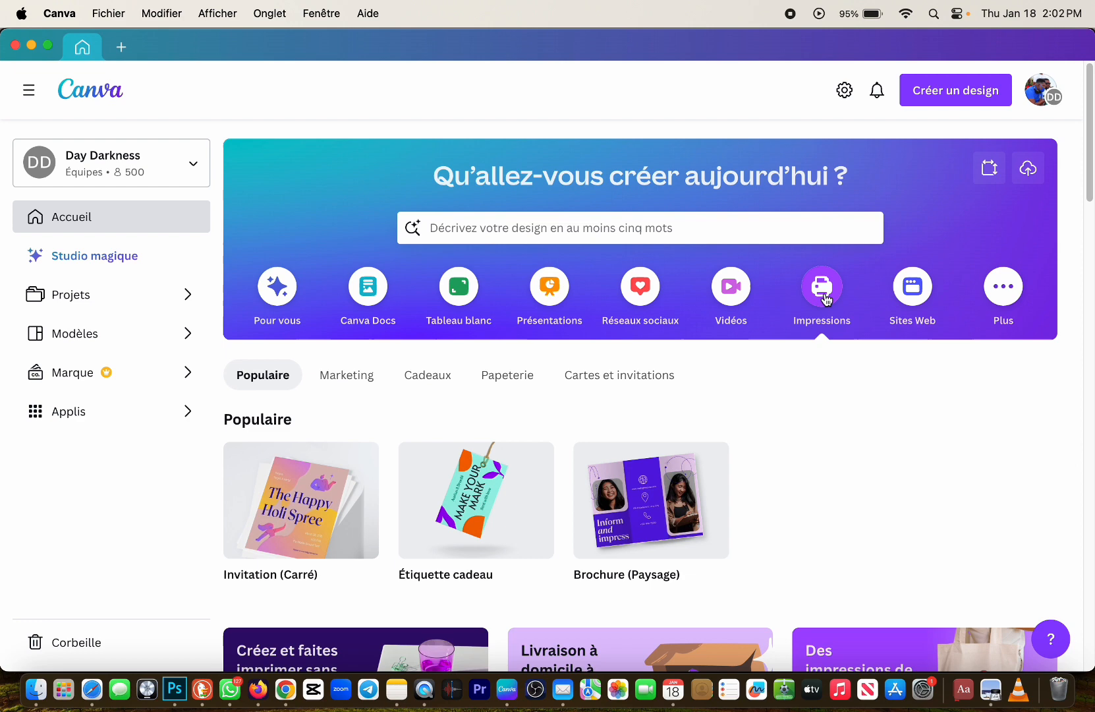
pyautogui.click(897, 309)
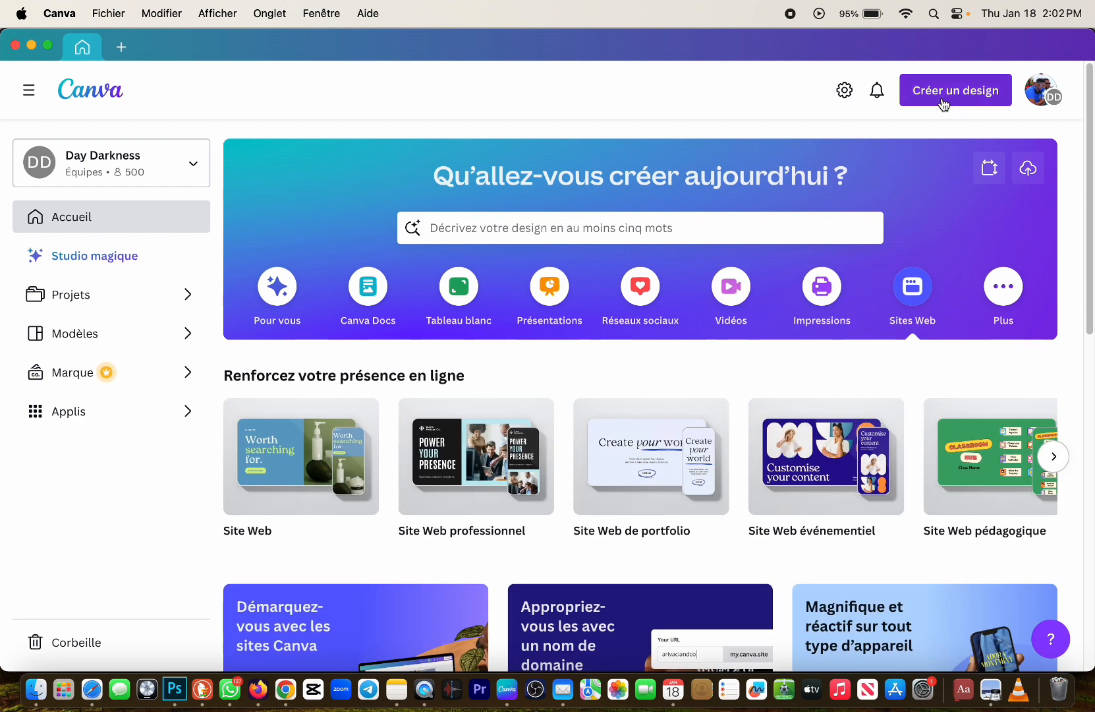
pyautogui.click(642, 290)
pyautogui.click(550, 288)
pyautogui.click(732, 287)
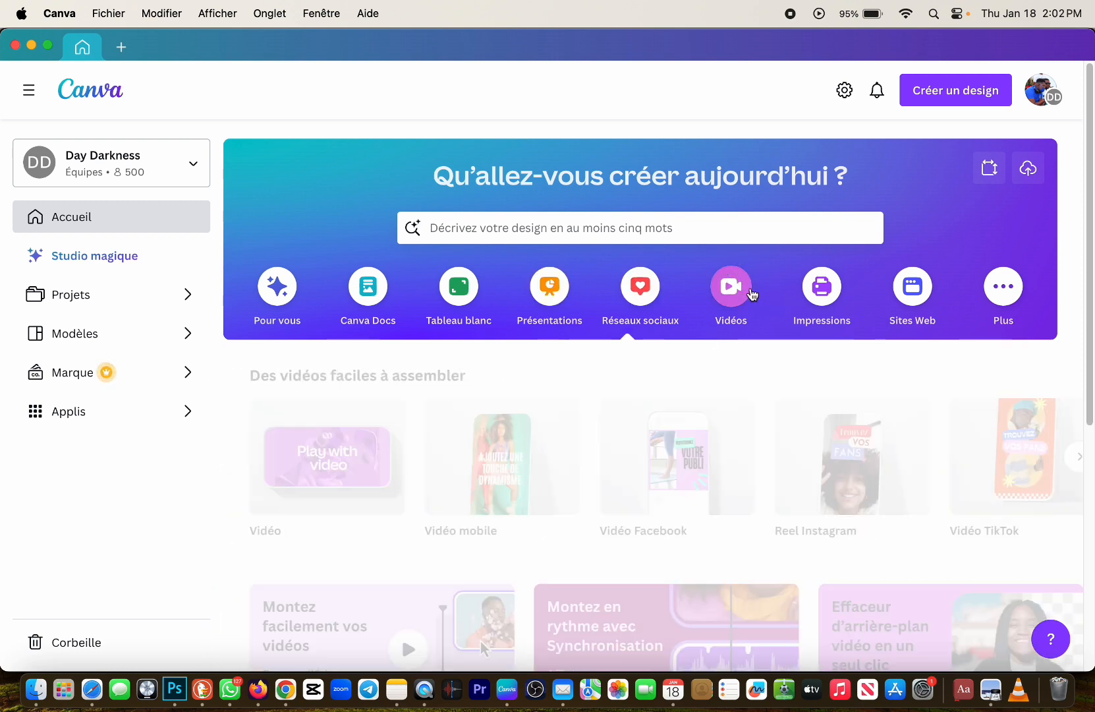
pyautogui.click(471, 290)
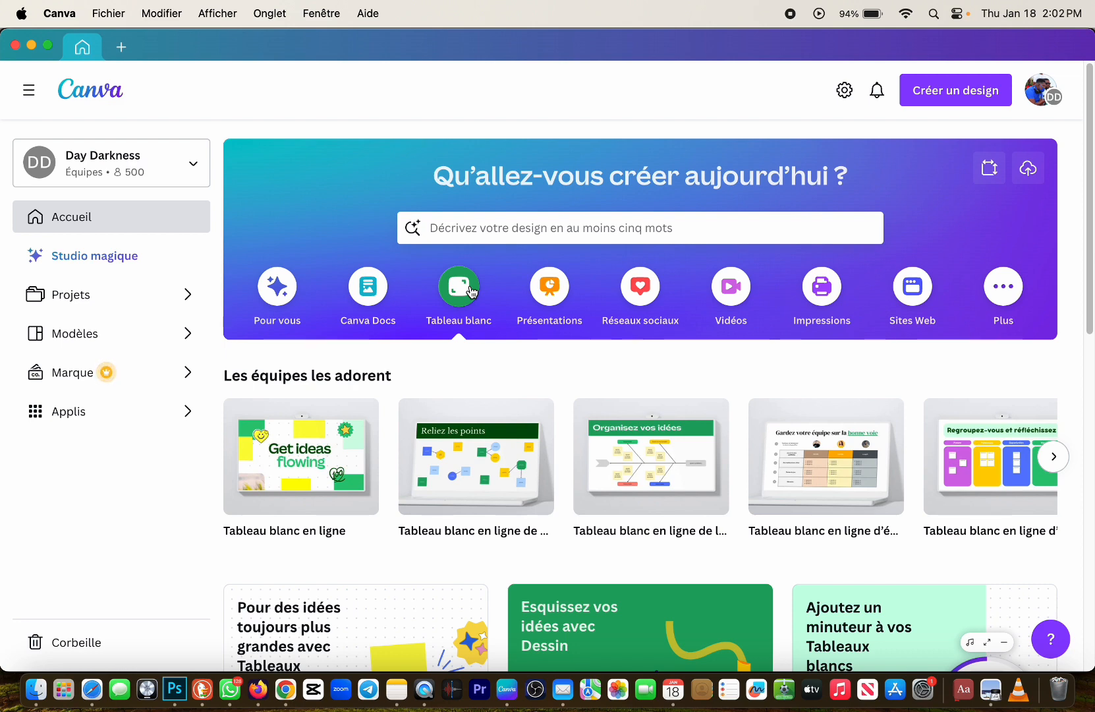
# Search the templates for "youtube thumbnail" using the recent search suggestion
pyautogui.click(440, 225)
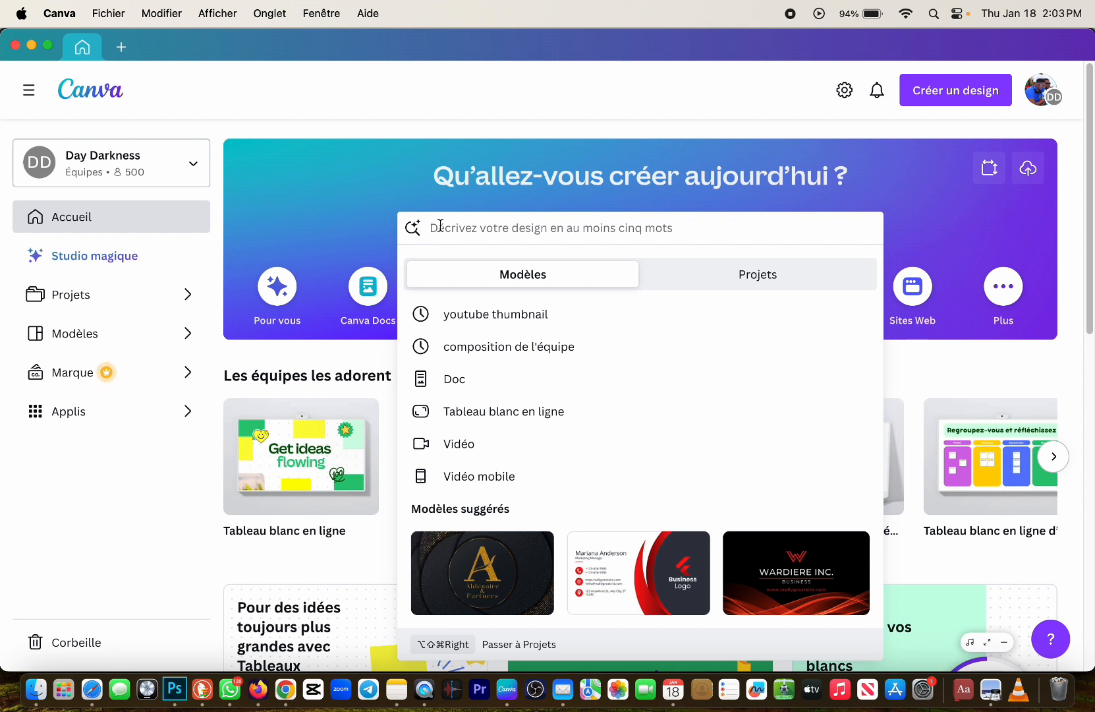
pyautogui.click(486, 315)
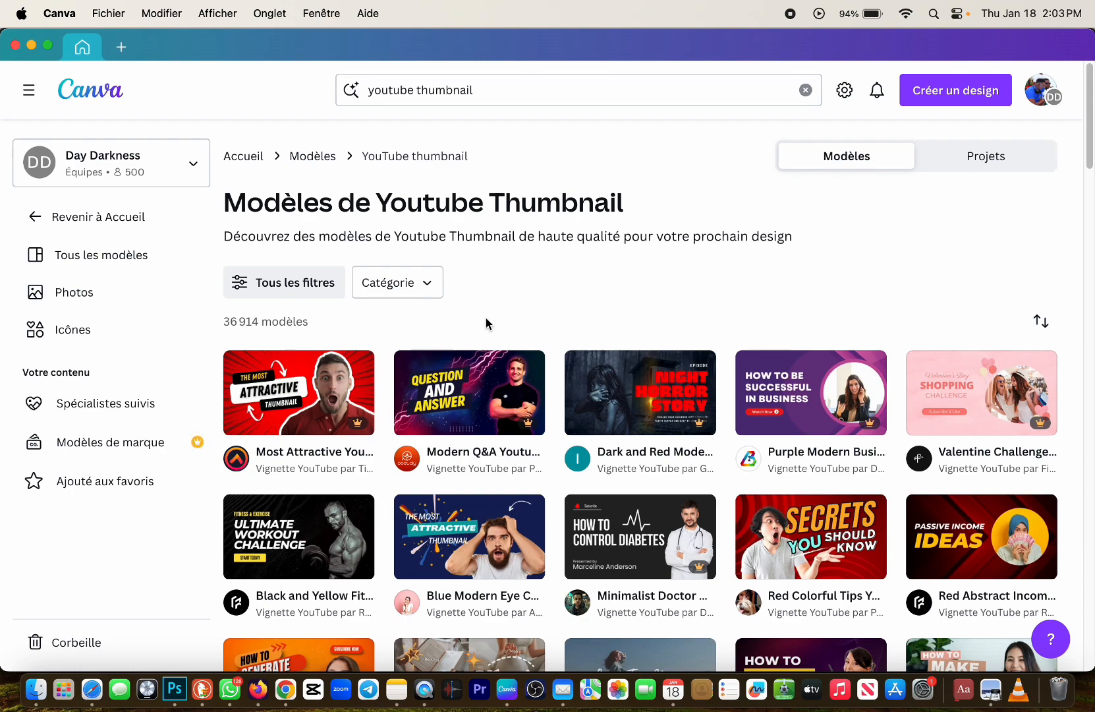
# Browse the YouTube thumbnail templates to compare their layouts and styles
pyautogui.scroll(-5, 577, 386)
pyautogui.scroll(-2, 577, 386)
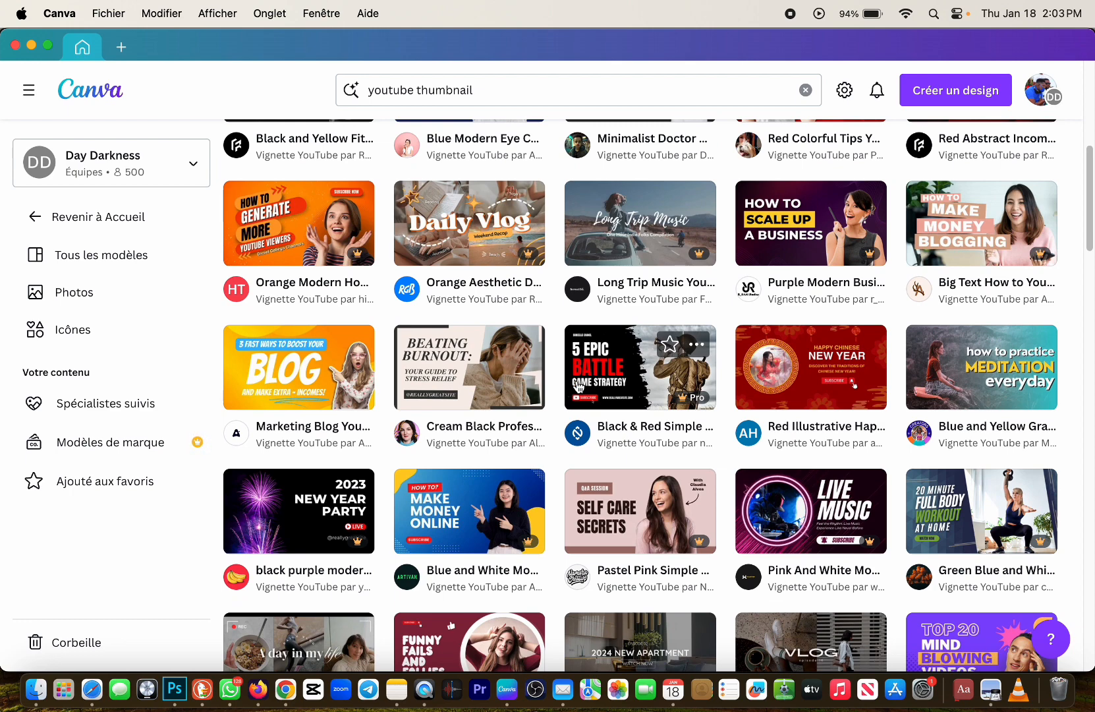
pyautogui.scroll(-4, 577, 386)
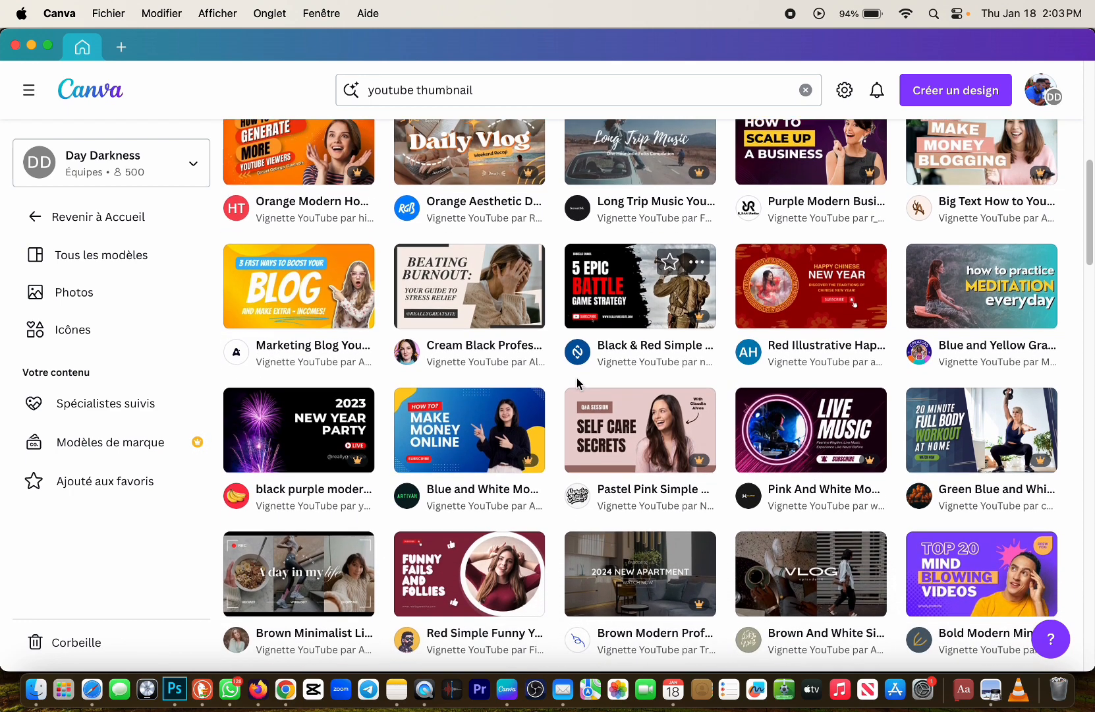
pyautogui.scroll(-1, 577, 382)
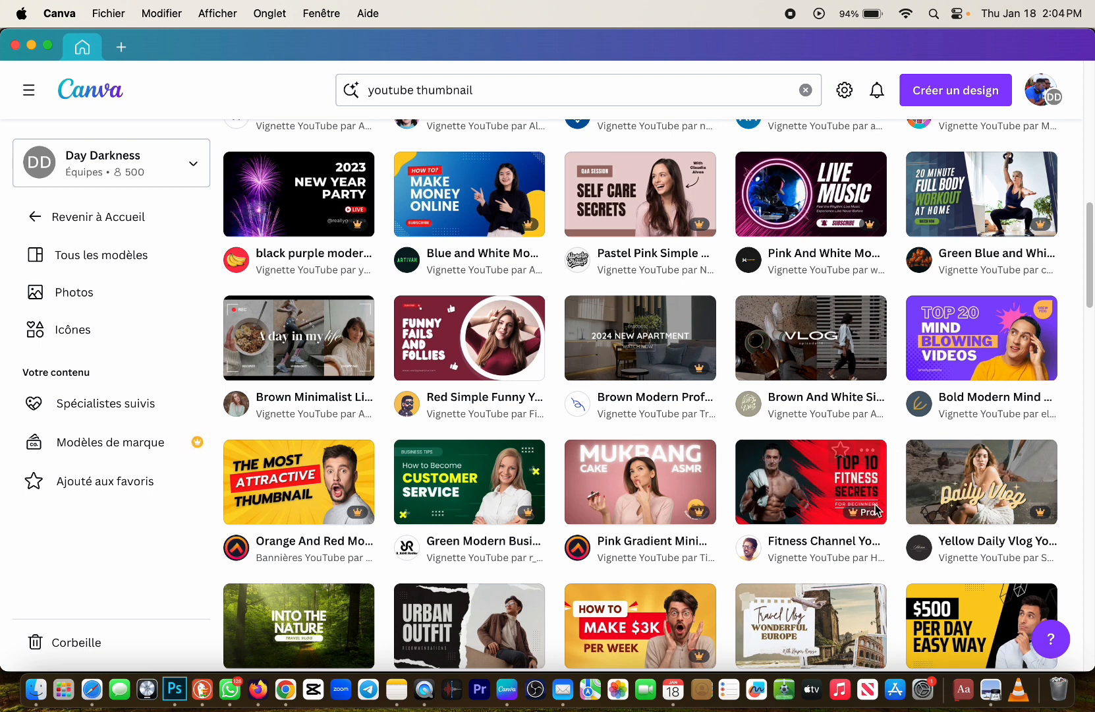
pyautogui.scroll(-3, 856, 527)
pyautogui.scroll(-6, 821, 527)
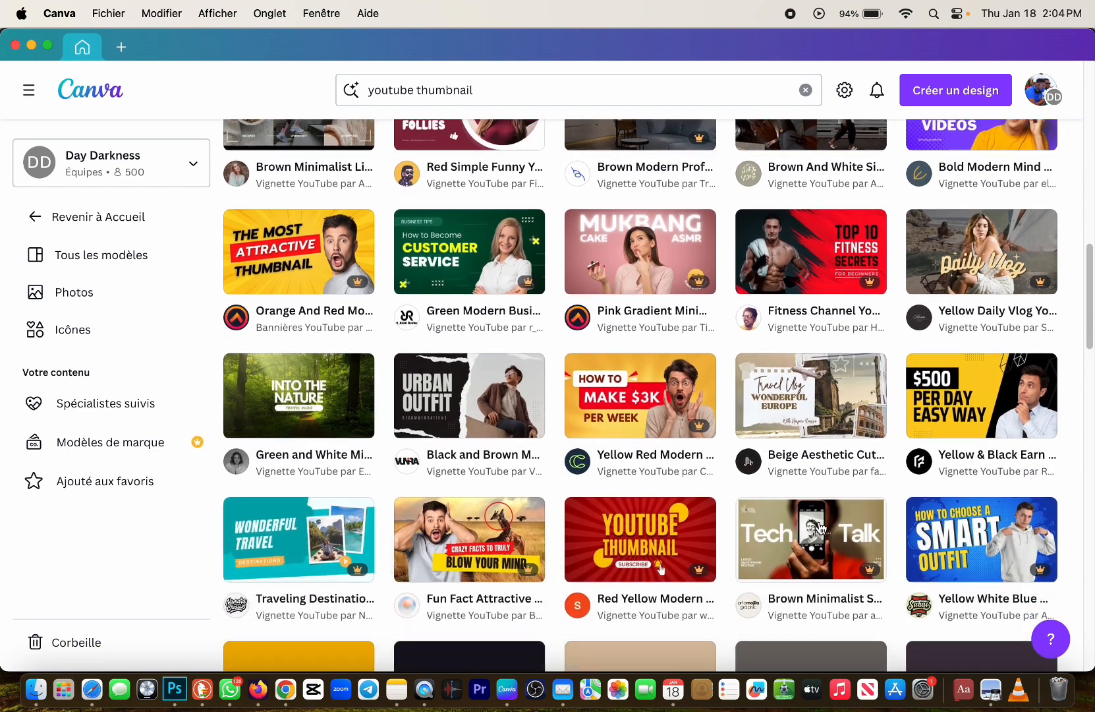
pyautogui.scroll(-2, 822, 528)
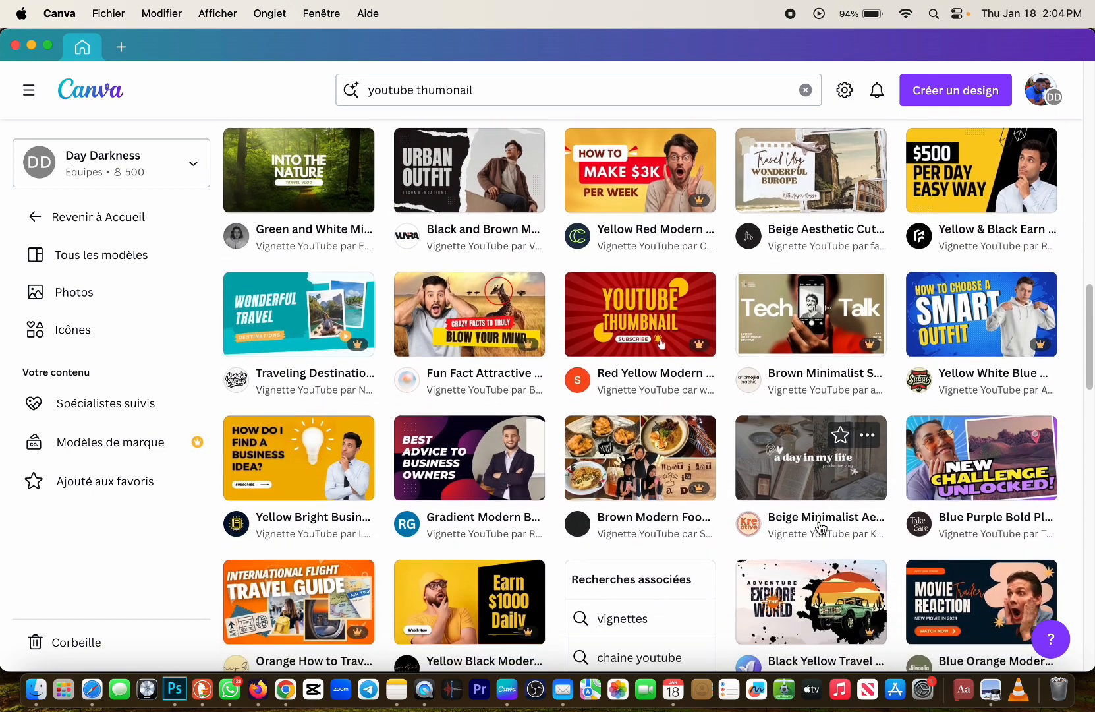
pyautogui.scroll(-2, 821, 527)
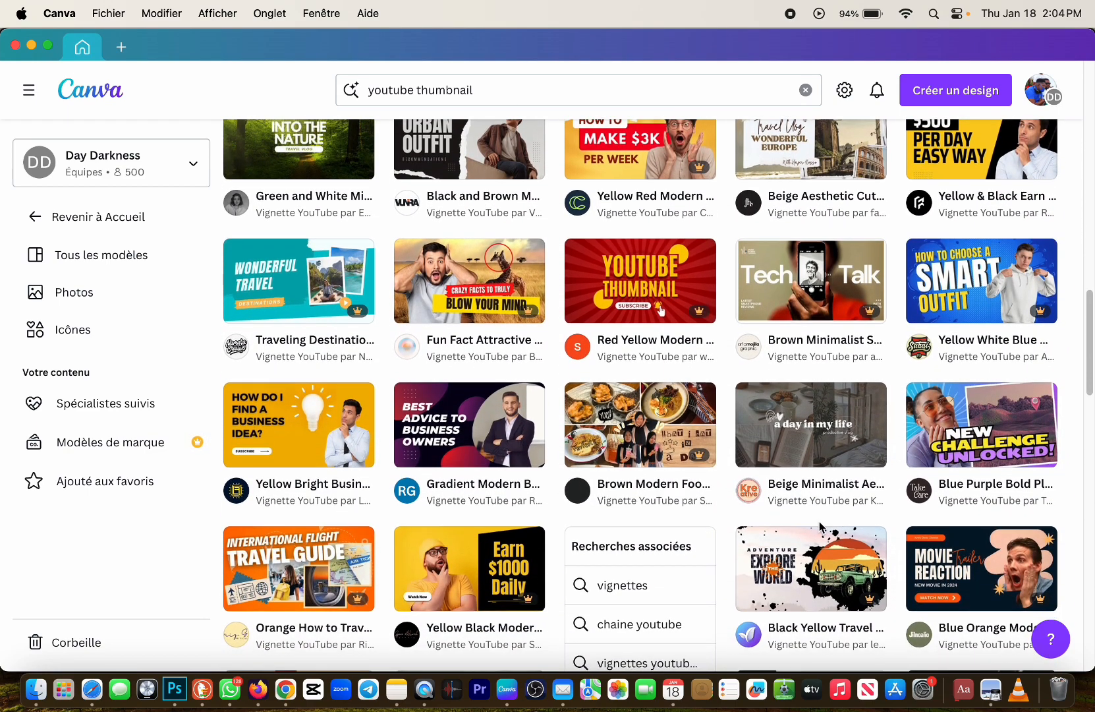
pyautogui.scroll(-6, 821, 527)
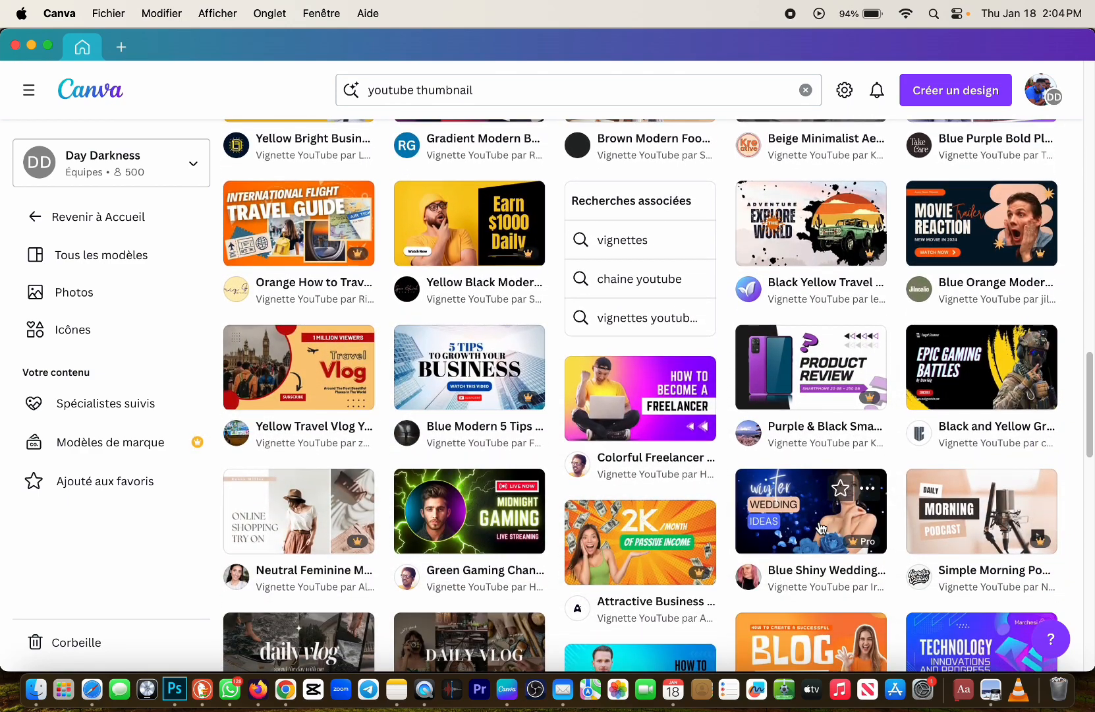
pyautogui.scroll(-8, 821, 527)
pyautogui.scroll(-3, 788, 454)
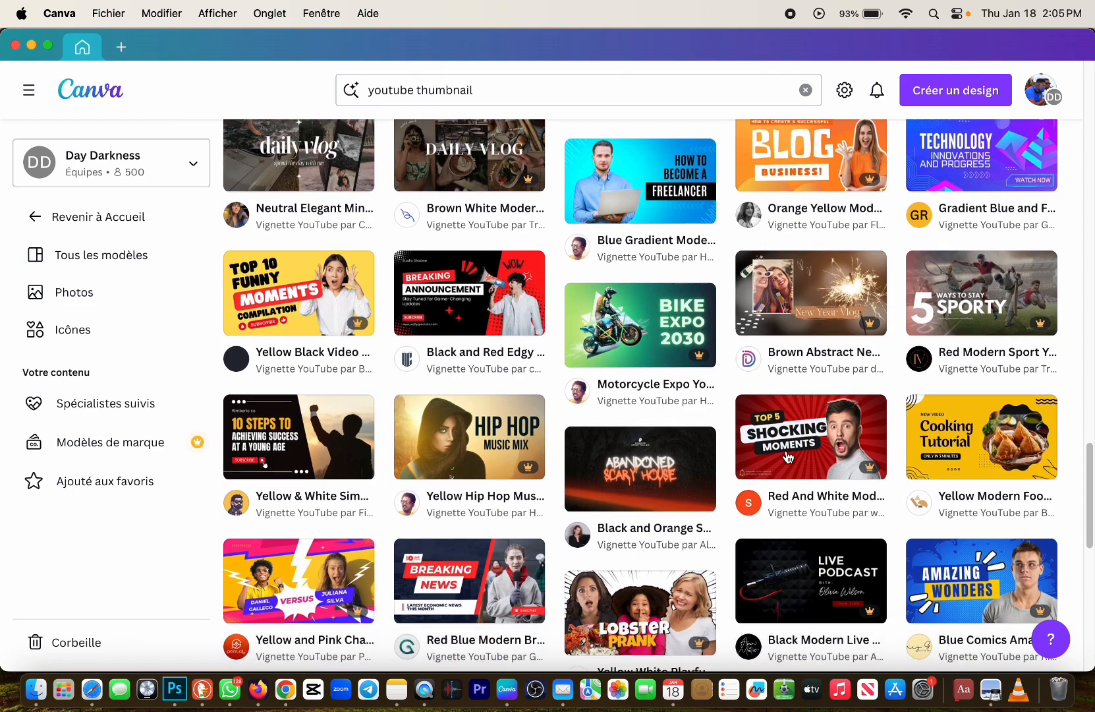
pyautogui.scroll(-4, 787, 453)
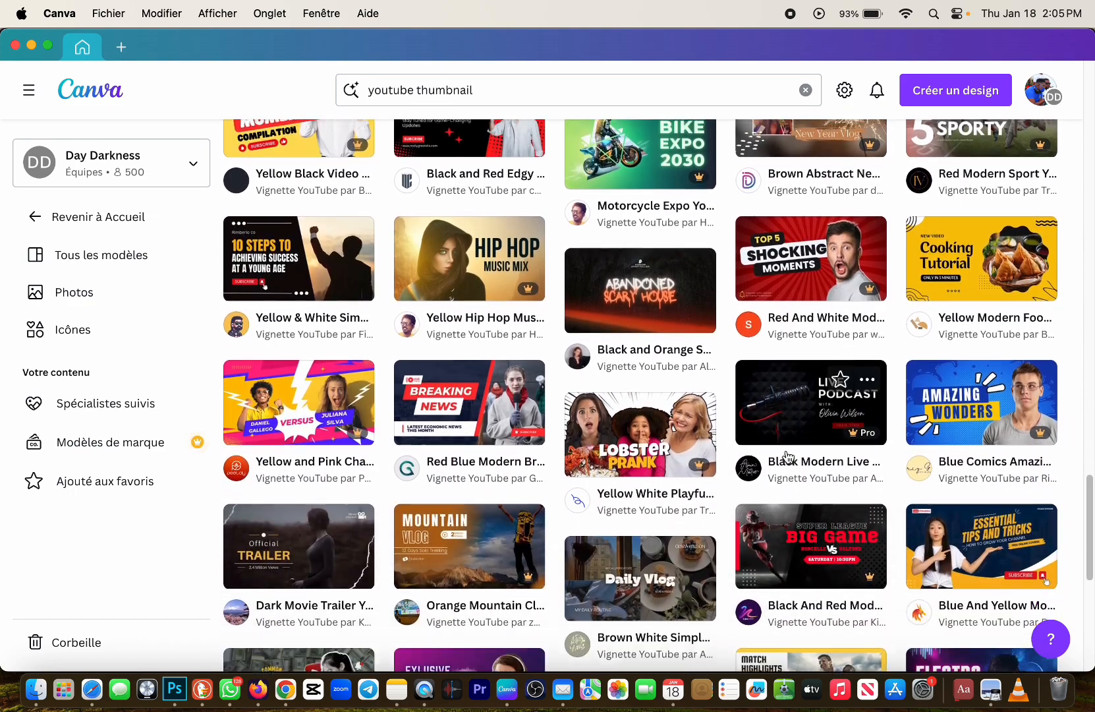
pyautogui.scroll(-3, 788, 456)
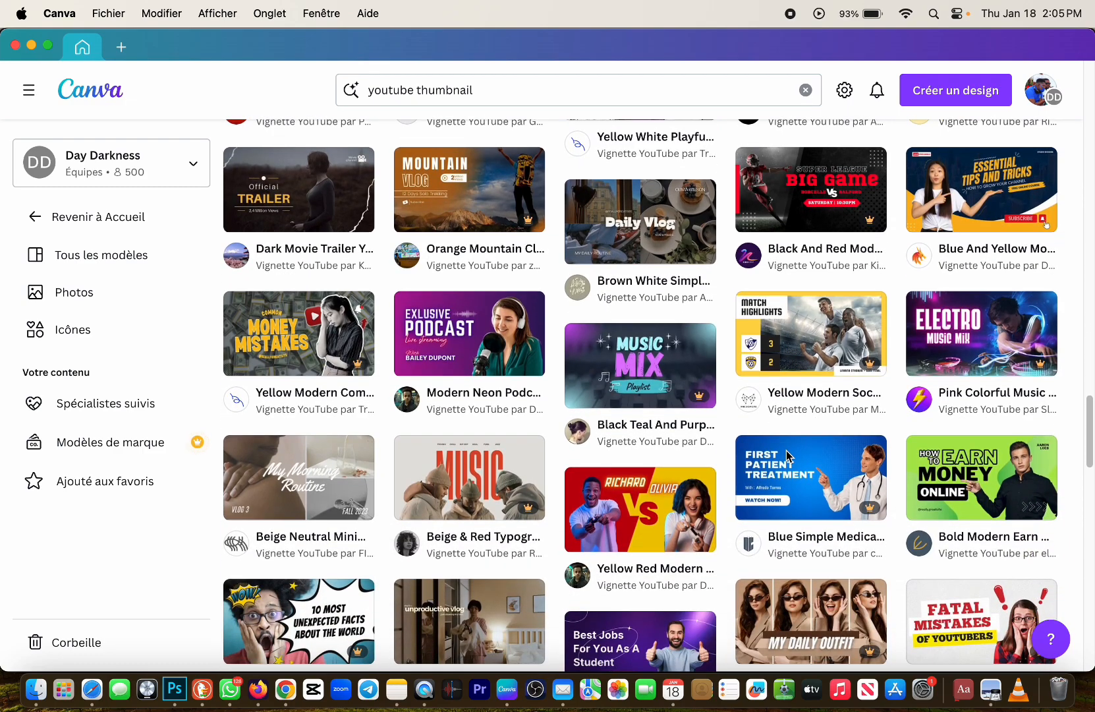
pyautogui.scroll(-2, 788, 456)
pyautogui.scroll(-3, 788, 456)
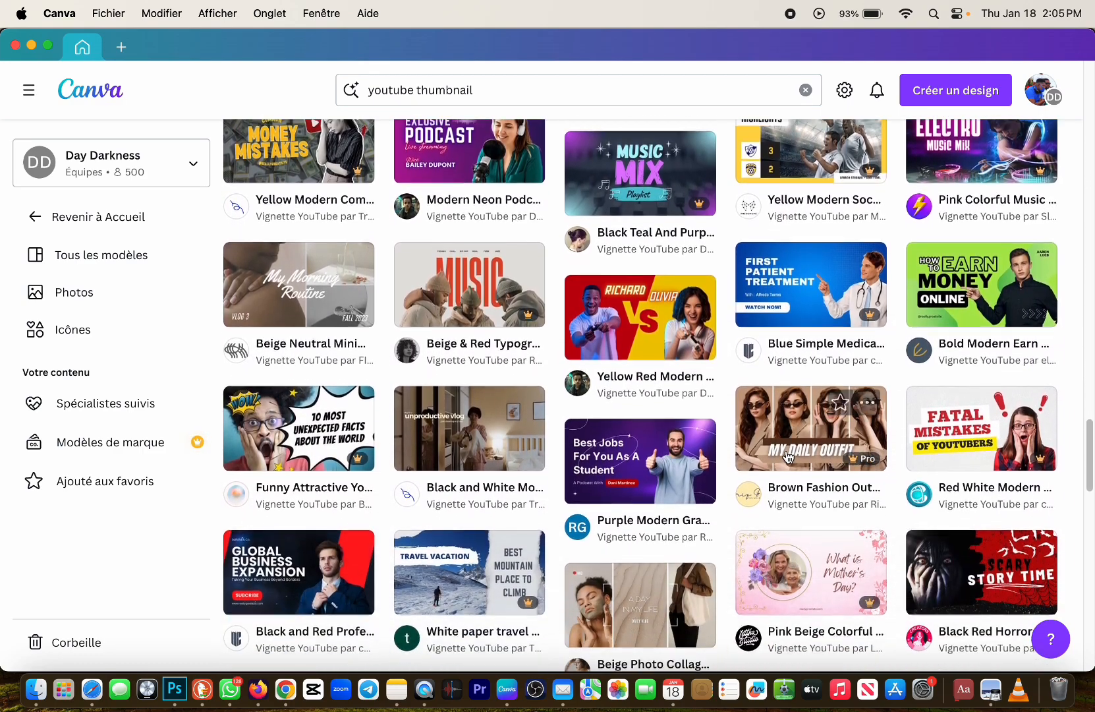
pyautogui.scroll(-2, 788, 456)
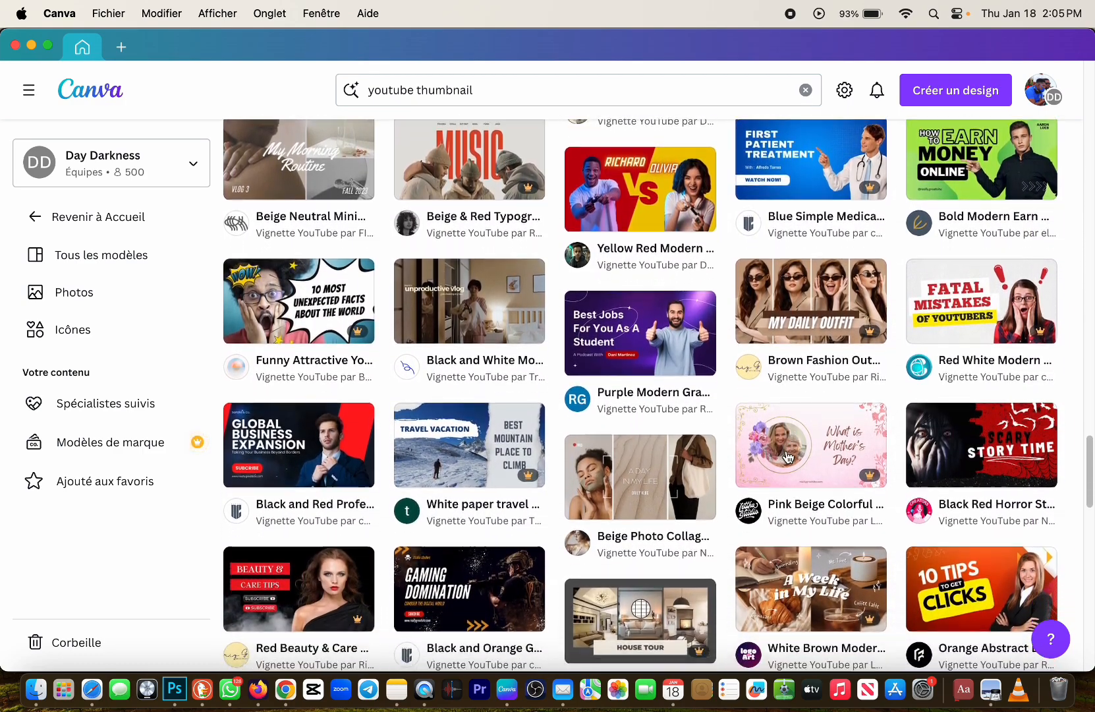
pyautogui.scroll(-1, 788, 456)
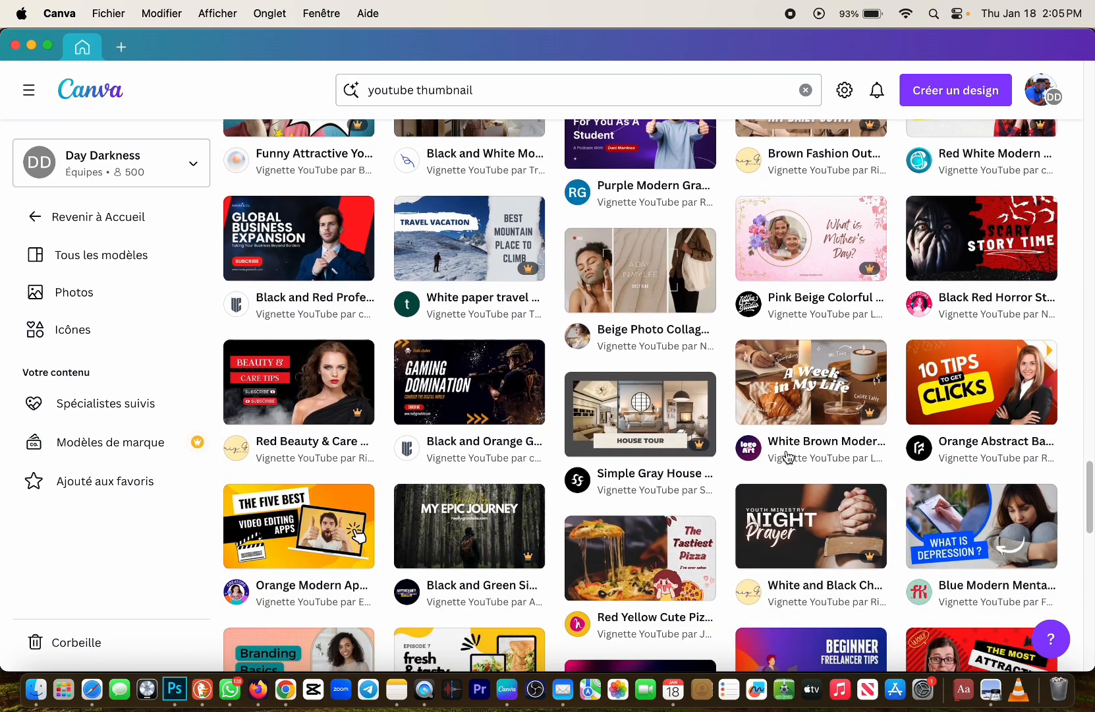
pyautogui.scroll(-6, 788, 456)
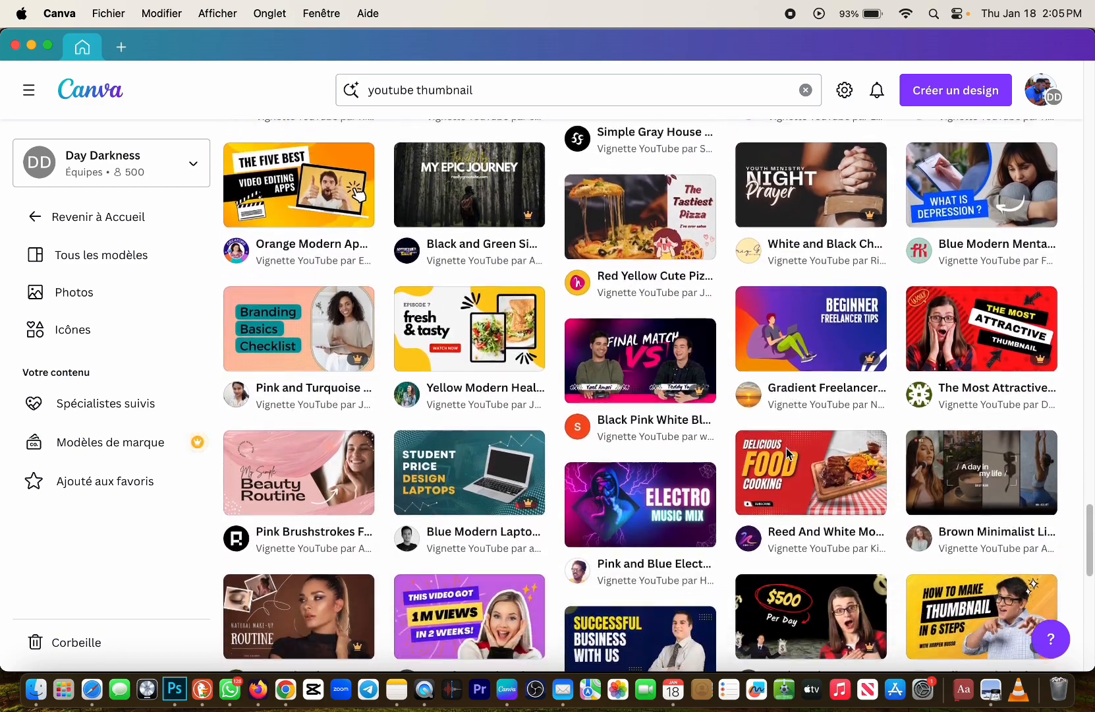
pyautogui.scroll(8, 788, 454)
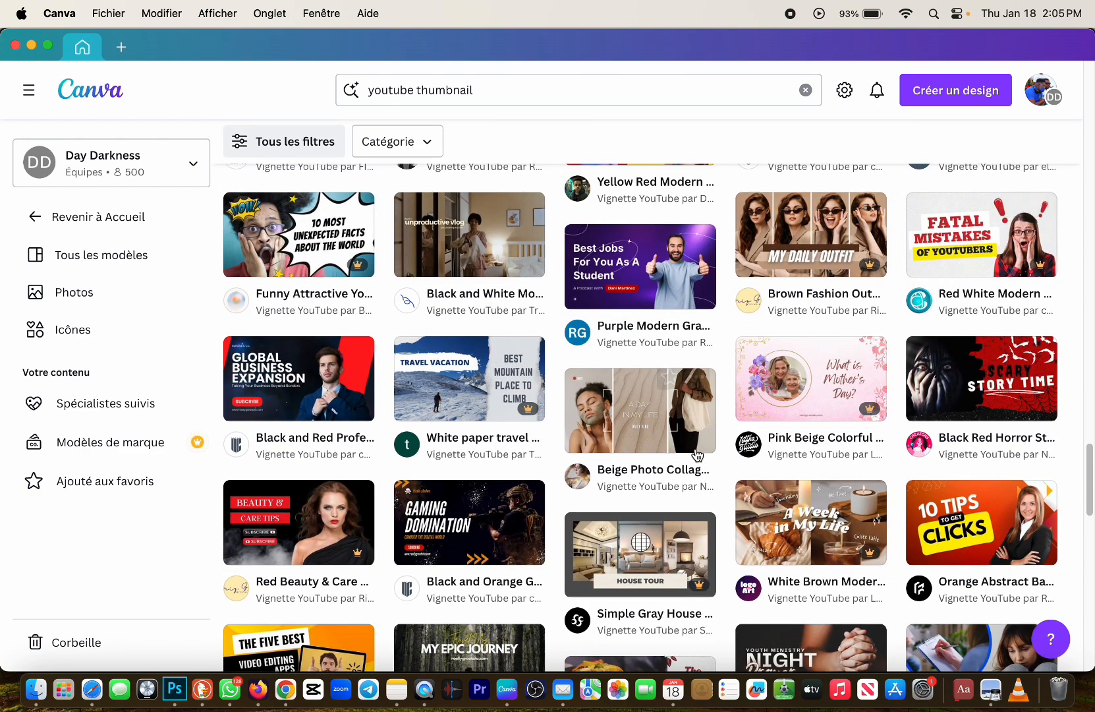
pyautogui.scroll(-5, 692, 458)
pyautogui.scroll(-3, 692, 457)
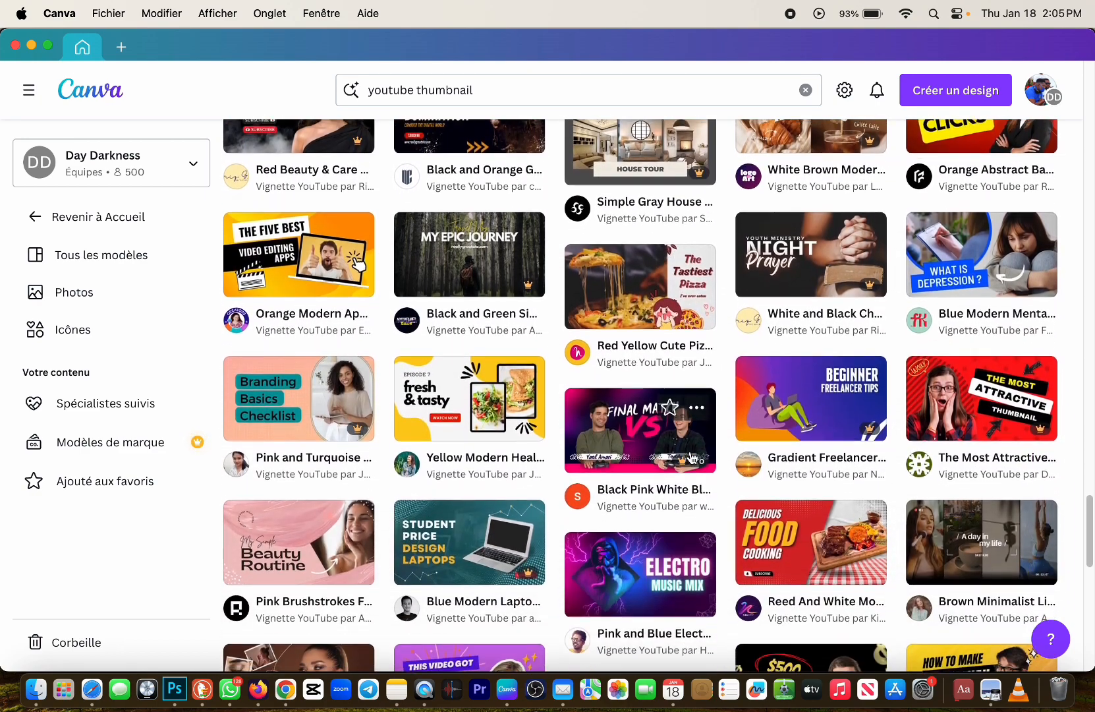
pyautogui.scroll(-5, 692, 457)
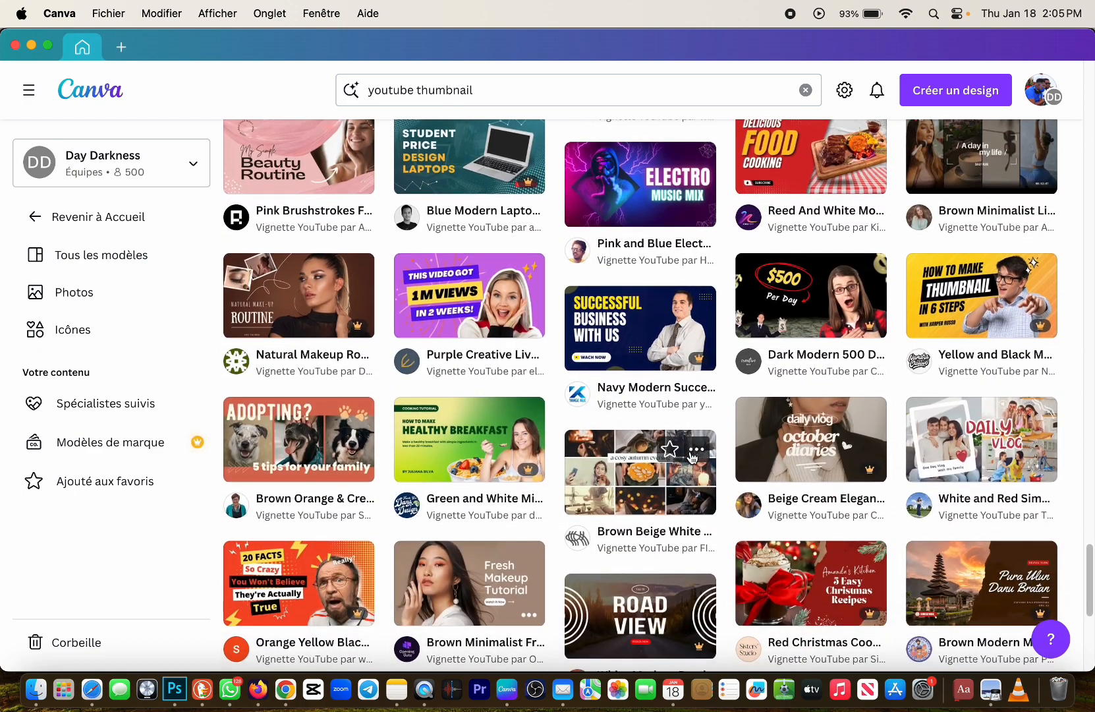
# From the Purple Creative Livestream template's related designs, choose the Red Business YouTube Thumbnail template and open it for customization
pyautogui.click(522, 322)
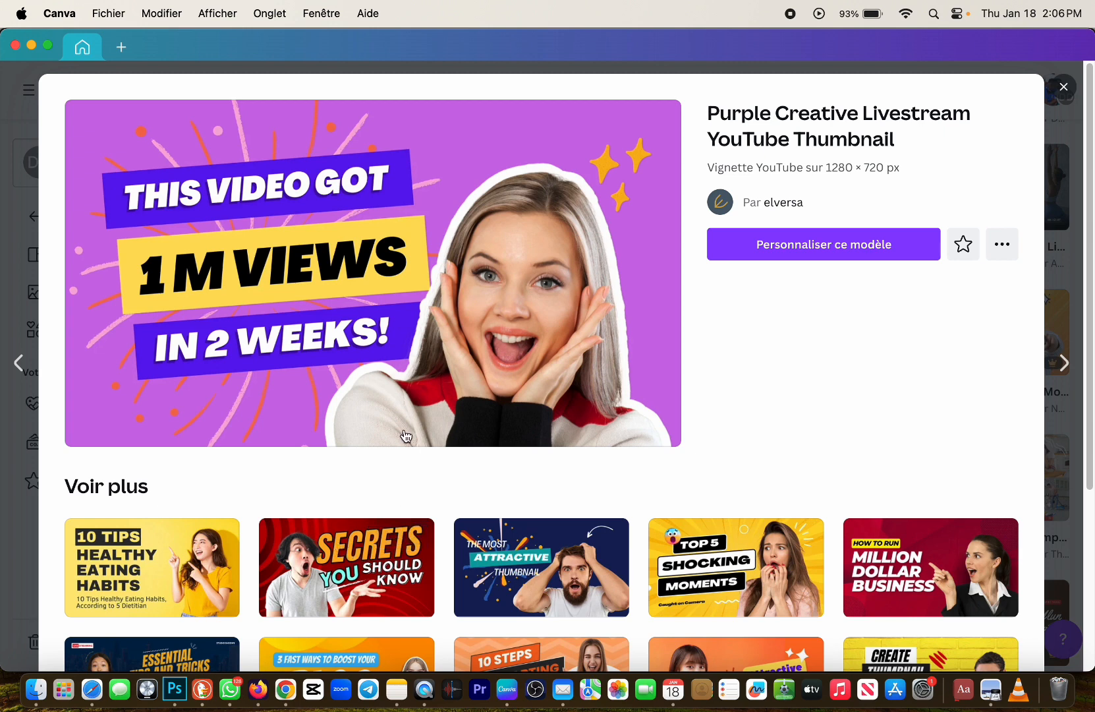
pyautogui.click(857, 585)
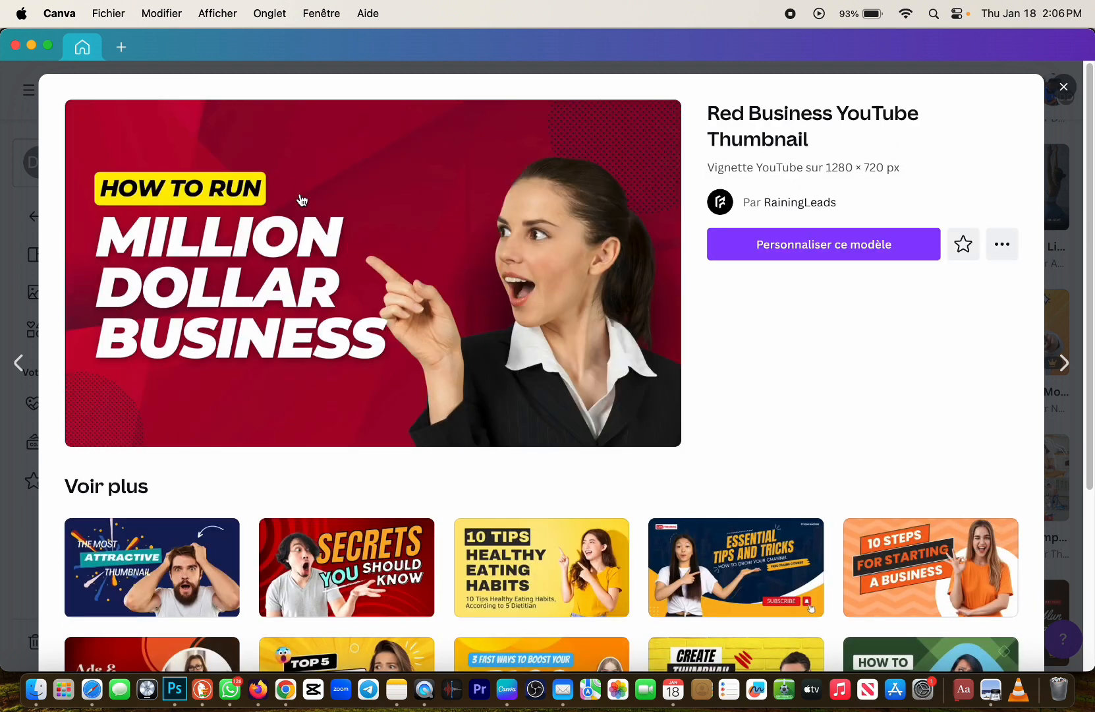
pyautogui.click(880, 252)
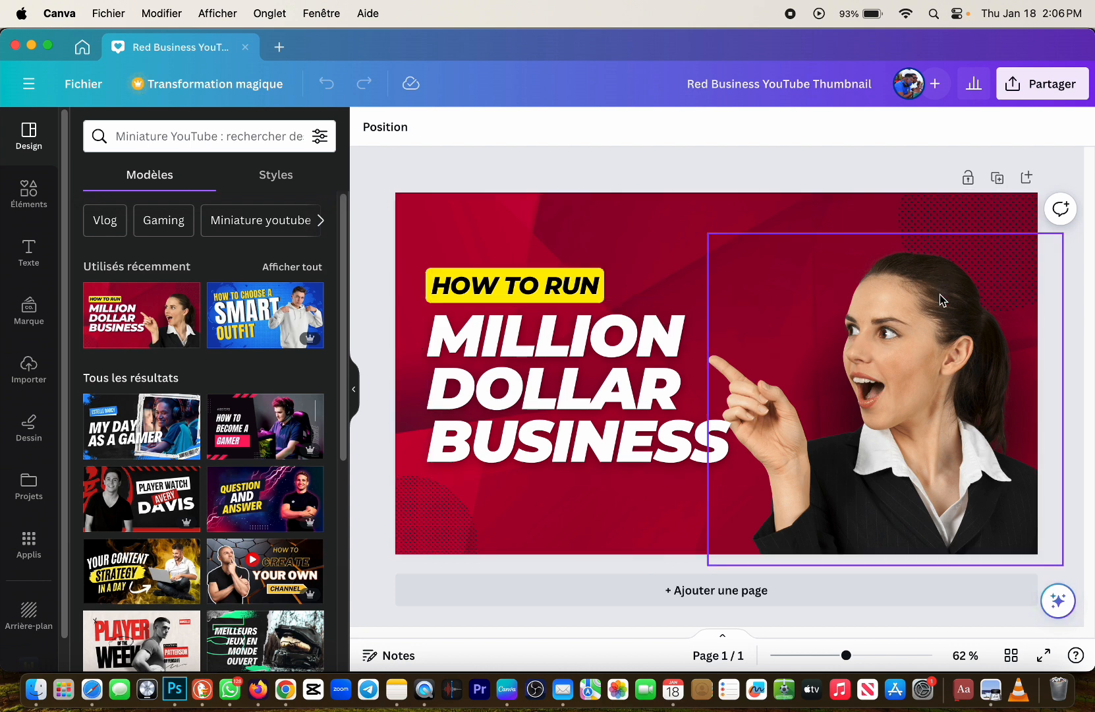
# Replace the "HOW TO RUN" text on the thumbnail with "APRANN FÈ"
pyautogui.click(562, 286)
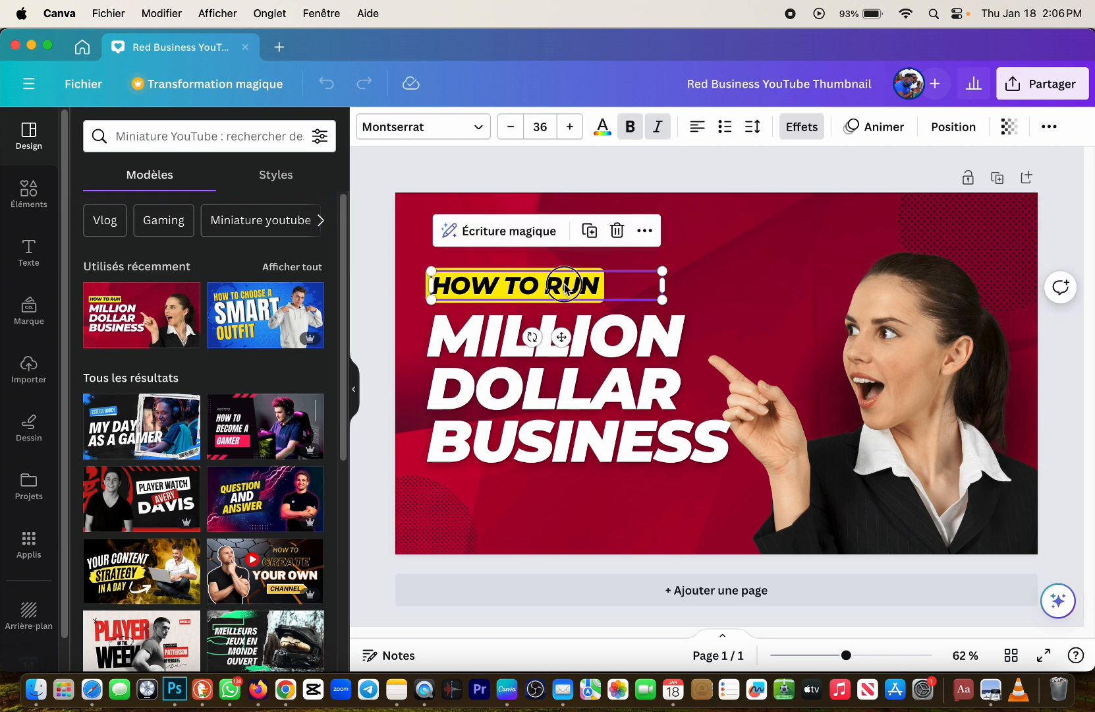
pyautogui.doubleClick(565, 285)
pyautogui.click(605, 284)
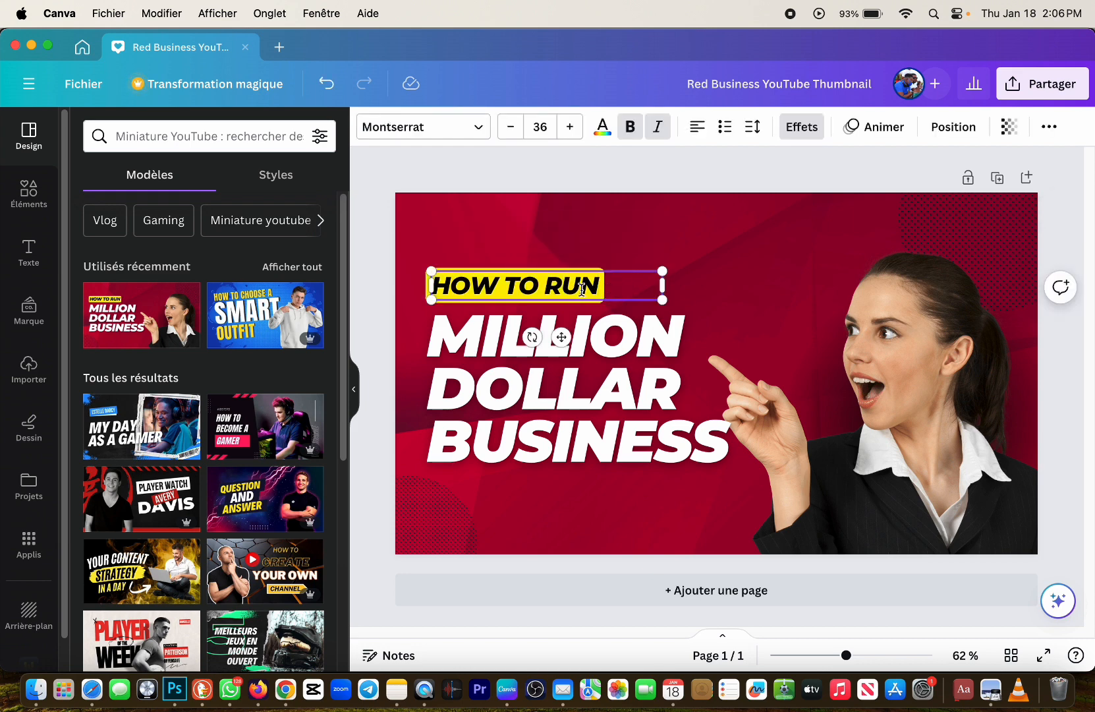
pyautogui.tripleClick(582, 289)
pyautogui.write('A')
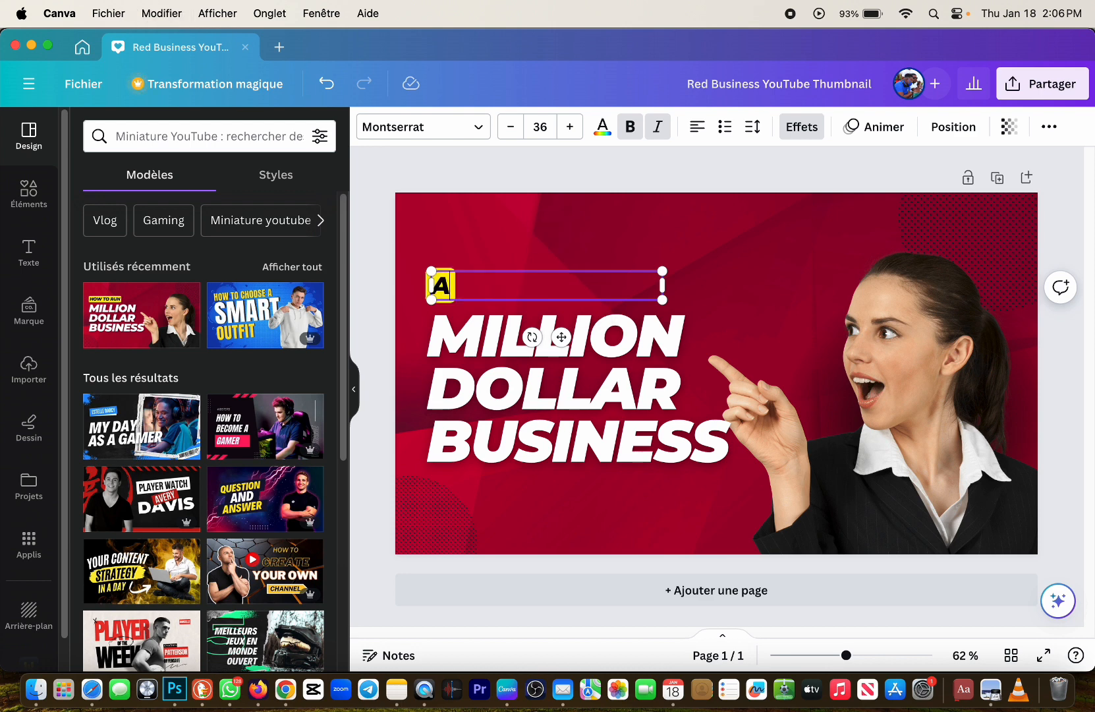
pyautogui.write('PRANN FE')
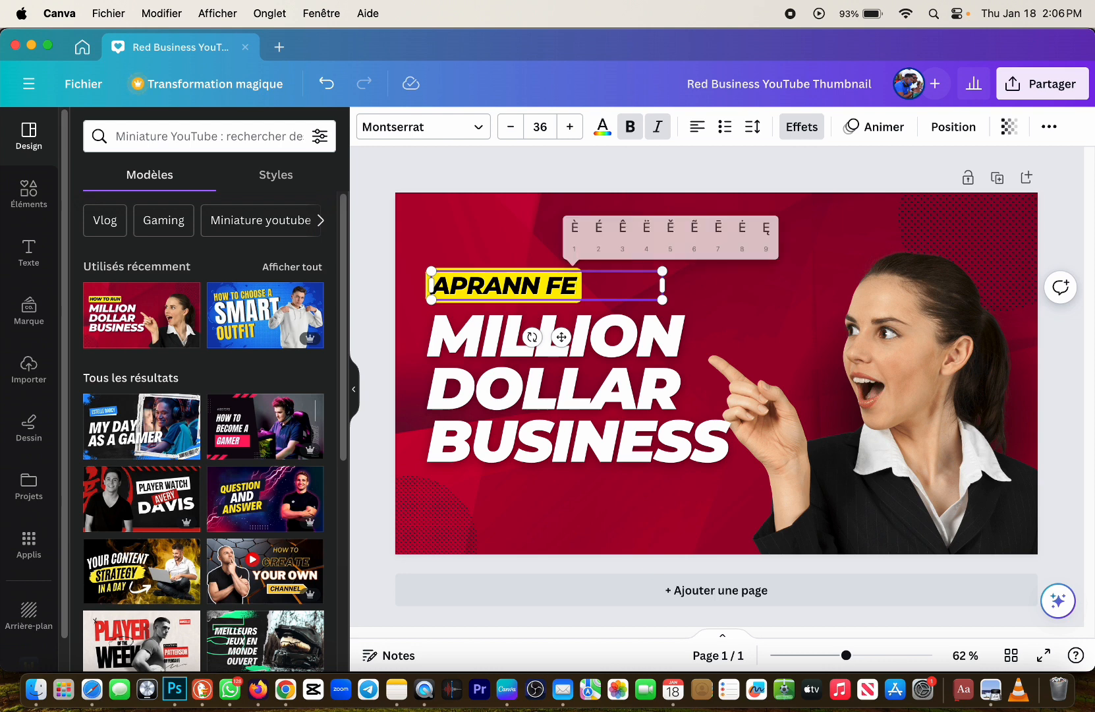
pyautogui.write('1')
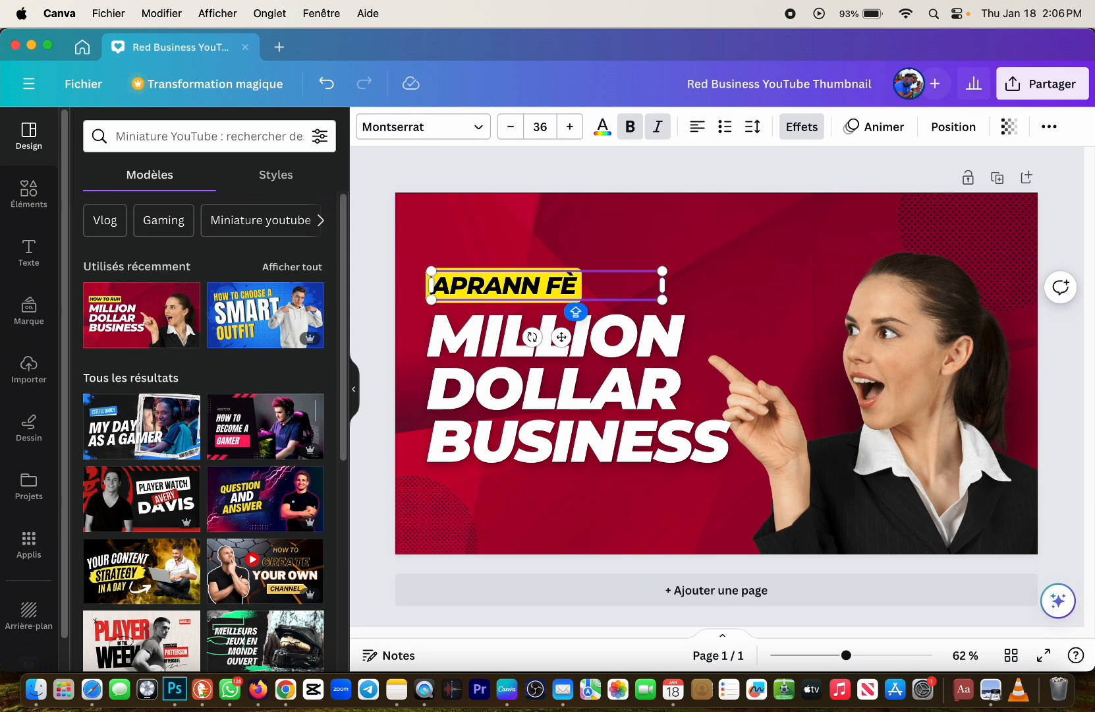
# Replace the "MILLION DOLLAR BUSINESS" headline with "LOGO GRATIS SOU CANVA" and widen its text box so "SOU CANVA" fits on one line
pyautogui.click(689, 276)
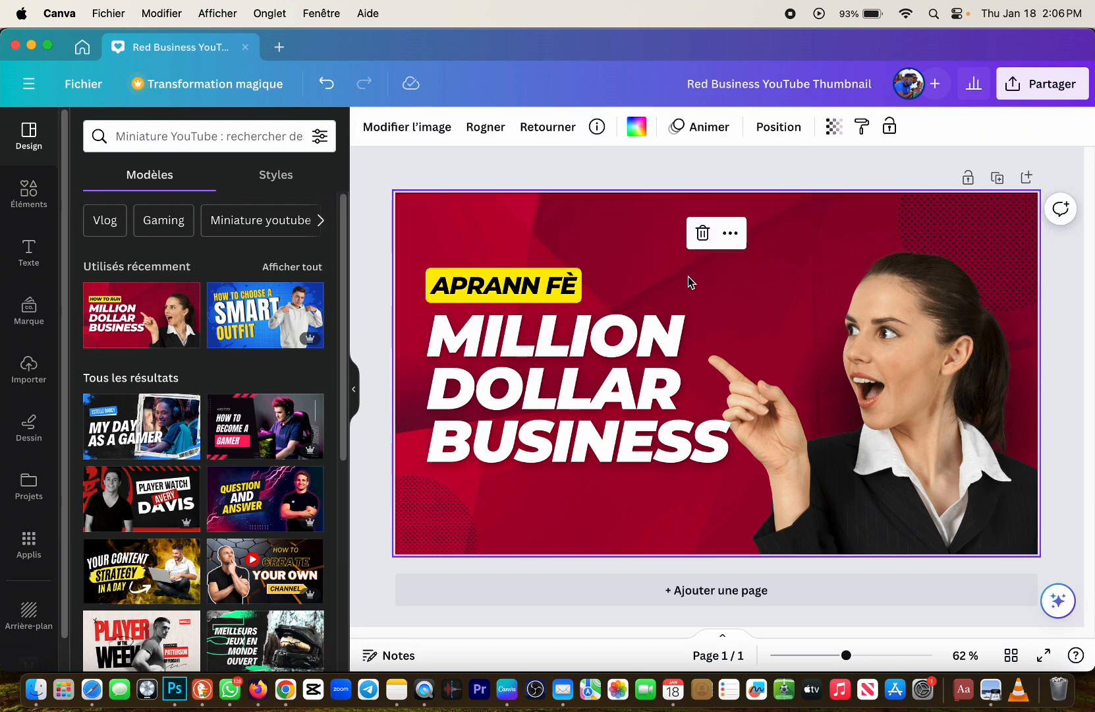
pyautogui.doubleClick(627, 340)
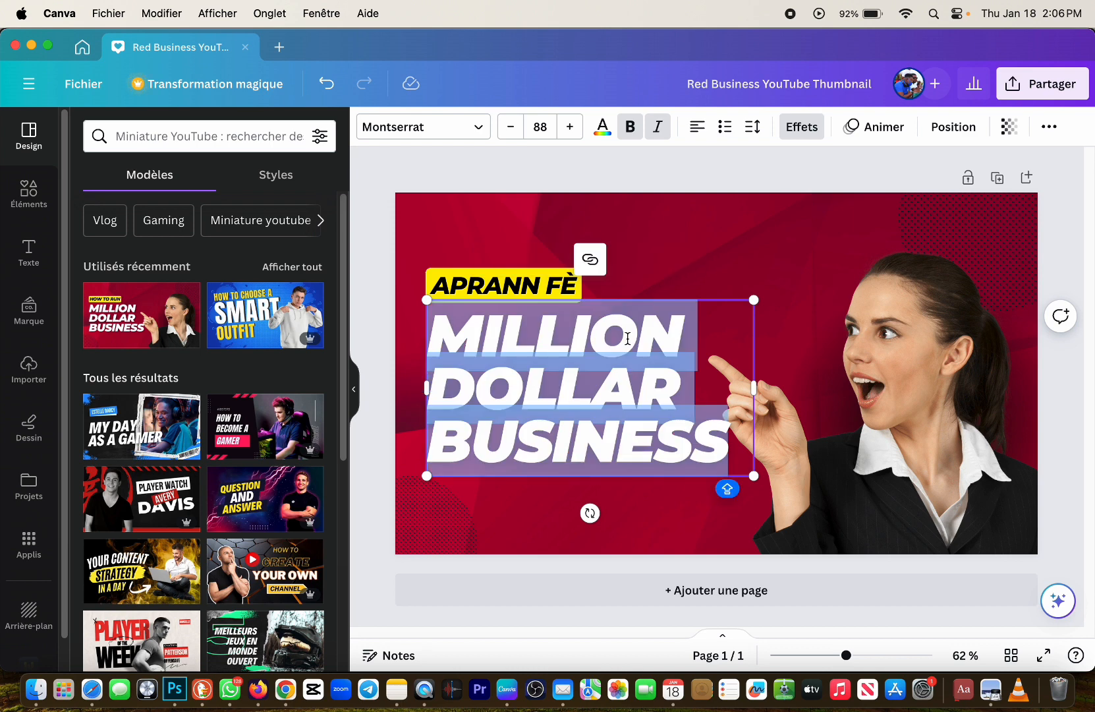
pyautogui.write('LGO')
pyautogui.press('BackSpace')
pyautogui.press('BackSpace')
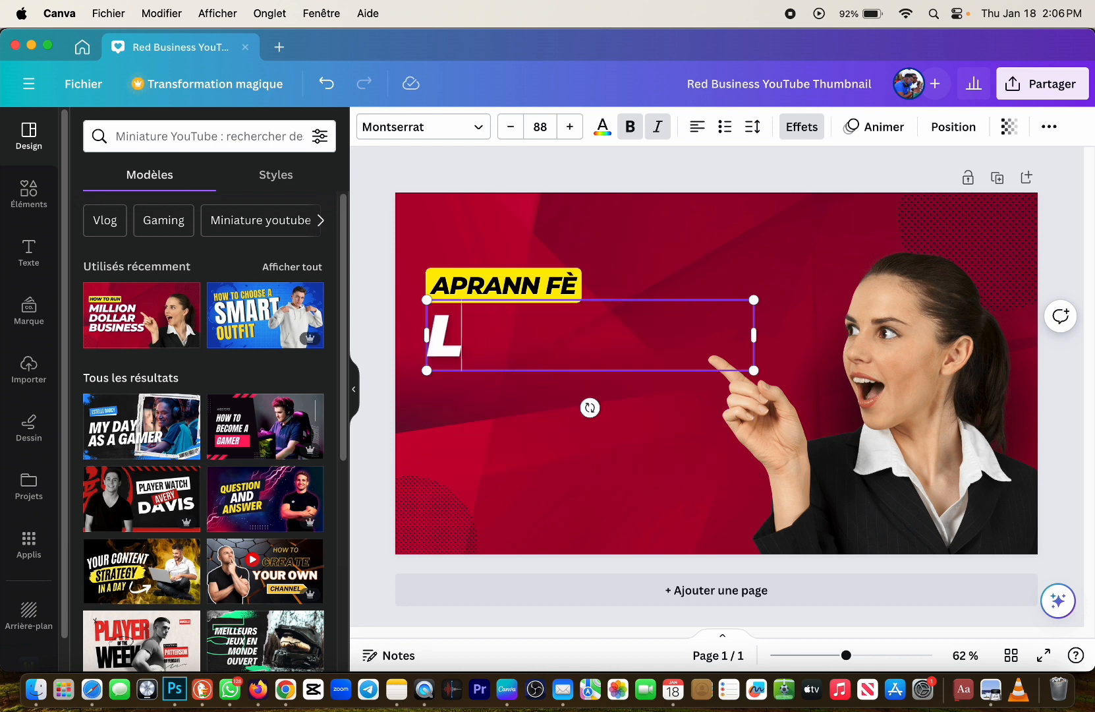
pyautogui.write('OGO')
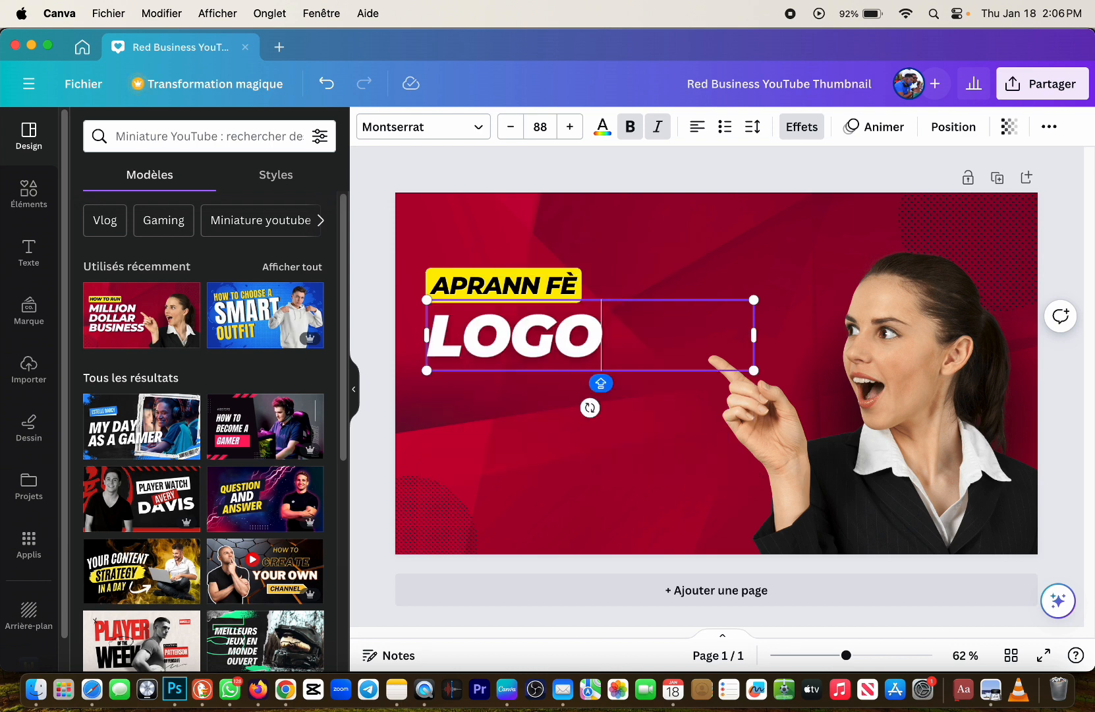
pyautogui.write(' GRATIS')
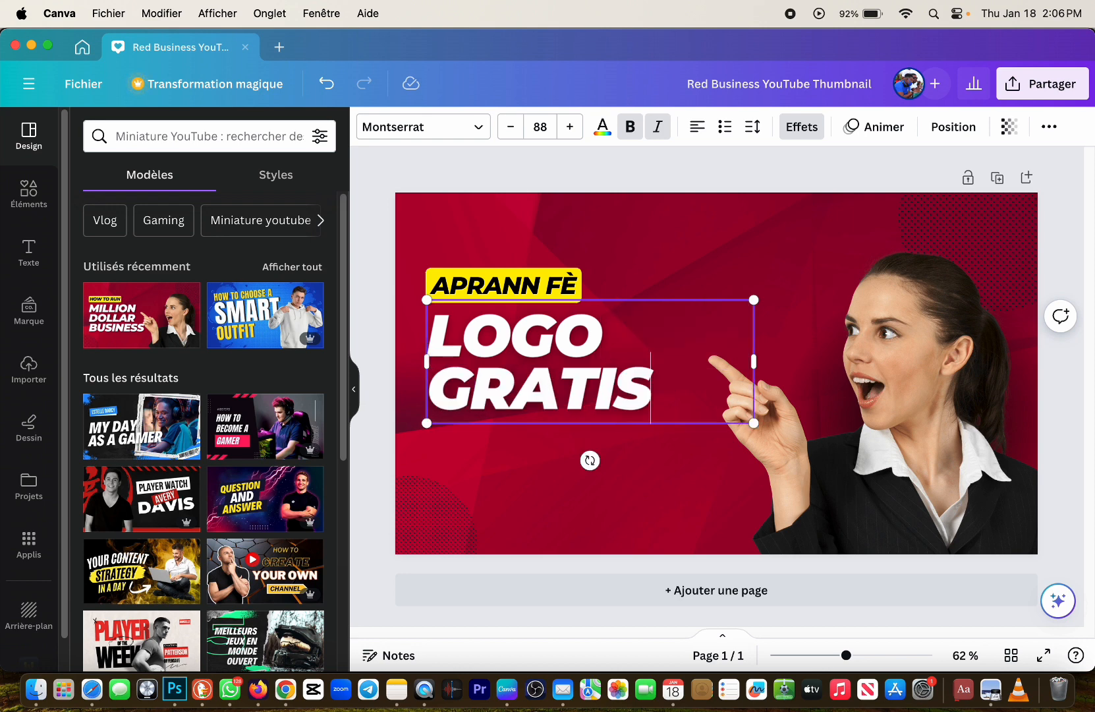
pyautogui.write(' S')
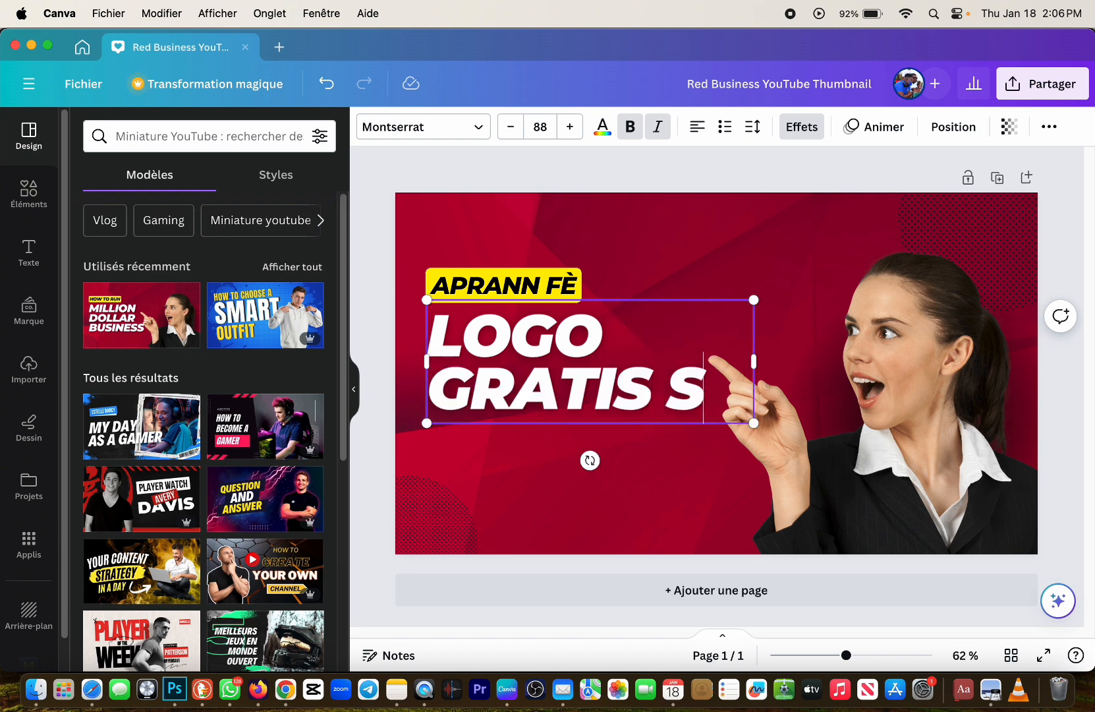
pyautogui.write('O')
pyautogui.press('BackSpace')
pyautogui.press('BackSpace')
pyautogui.press('BackSpace')
pyautogui.write('SOU')
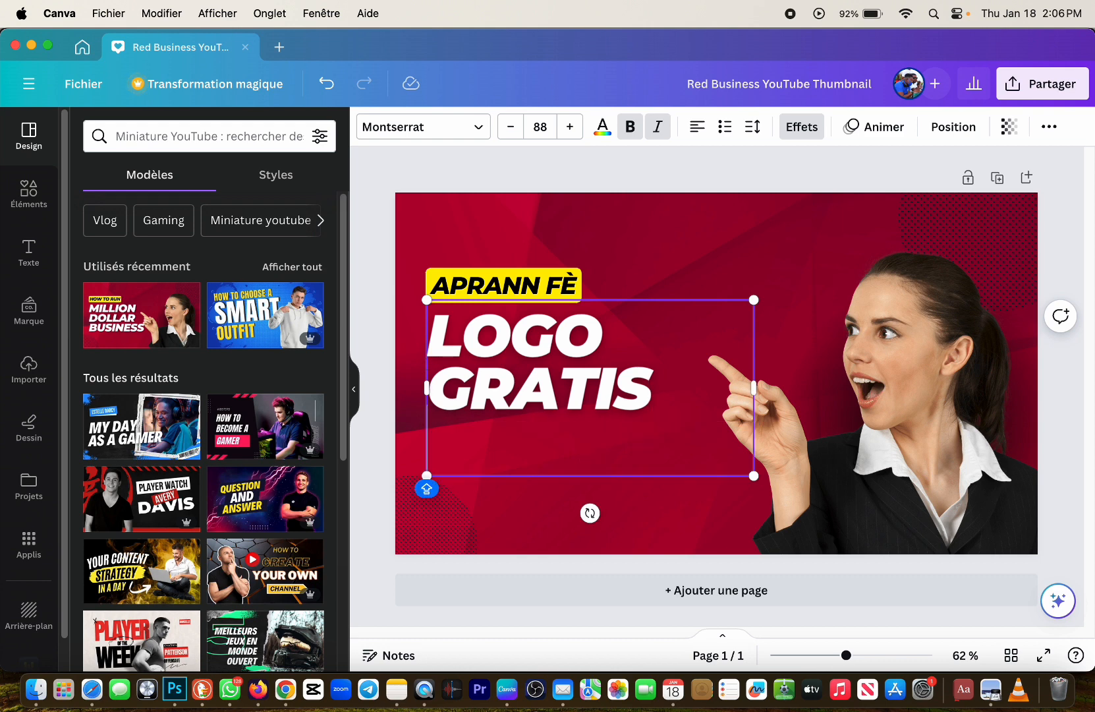
pyautogui.write(' CANVA')
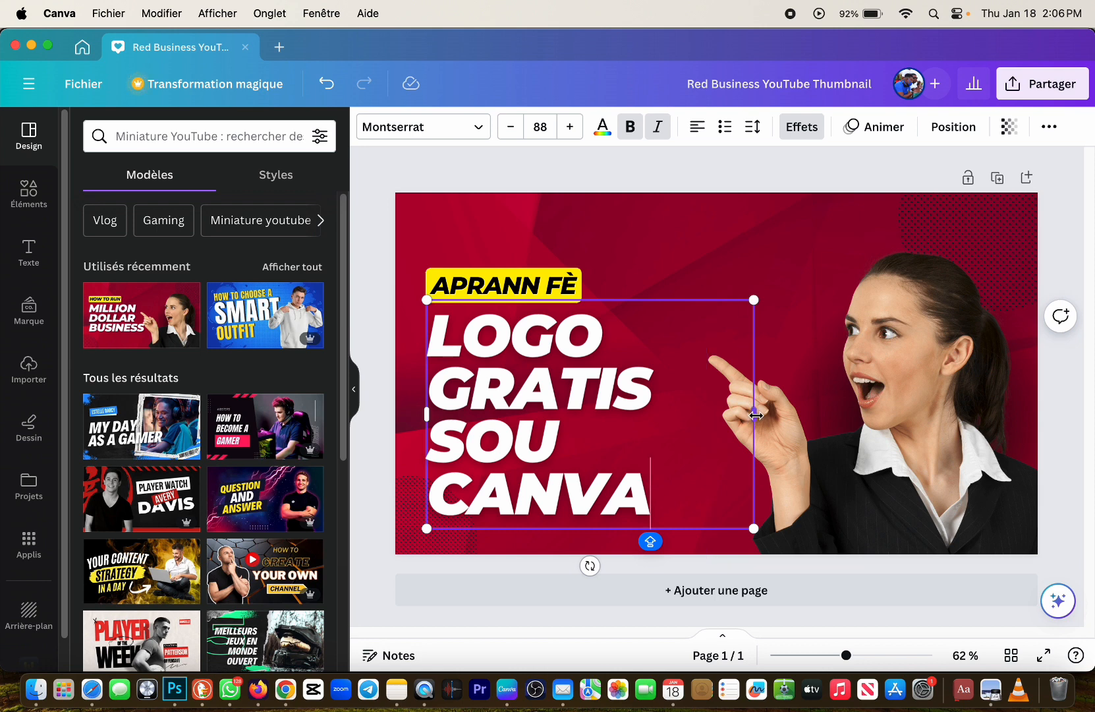
pyautogui.moveTo(757, 415); pyautogui.dragTo(823, 418)
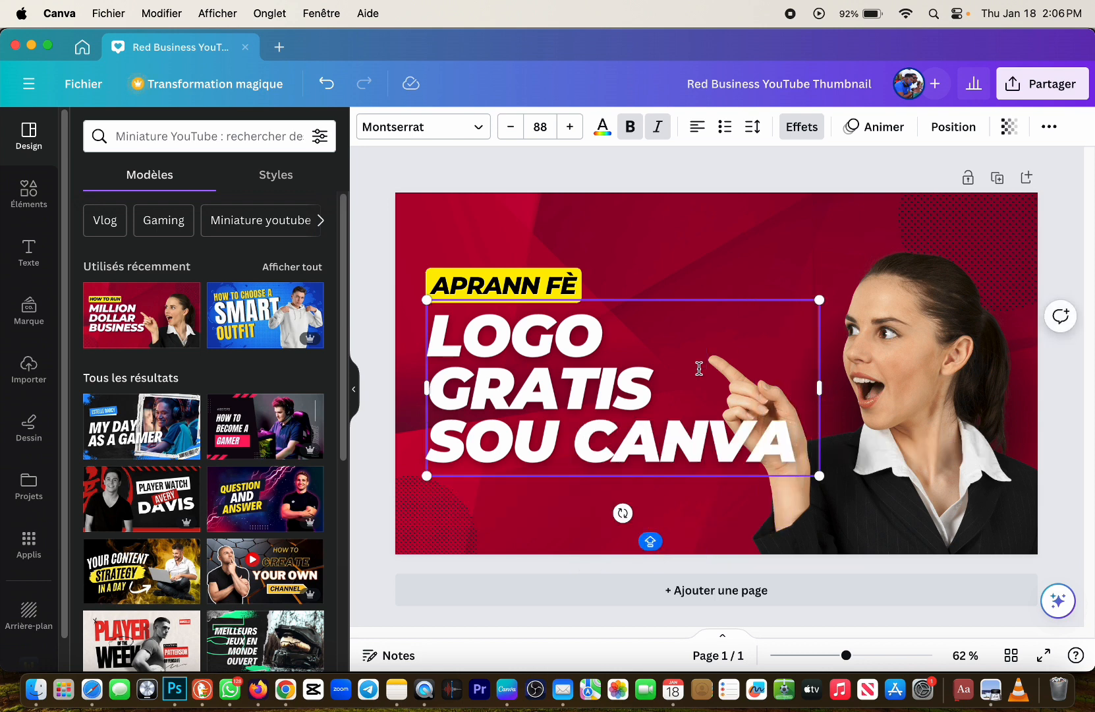
# Reduce the font size of the "SOU CANVA" line in the headline to 65
pyautogui.moveTo(573, 436); pyautogui.dragTo(428, 432)
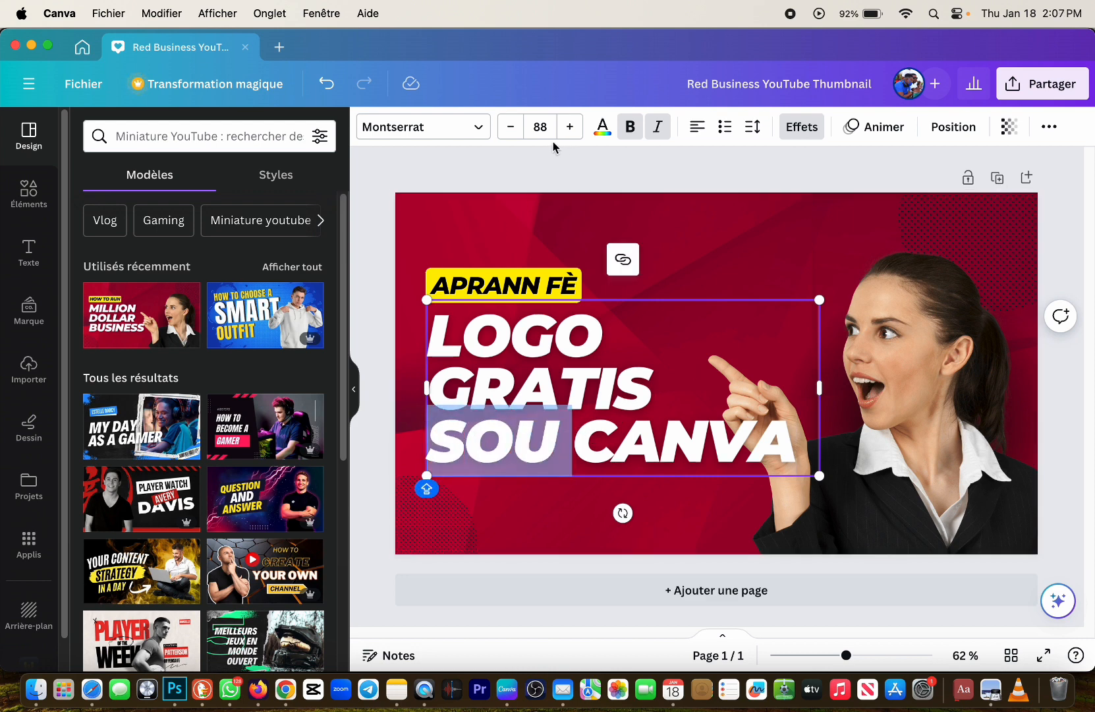
pyautogui.click(510, 127)
pyautogui.click(510, 127)
pyautogui.click(510, 127)
pyautogui.click(510, 126)
pyautogui.click(510, 127)
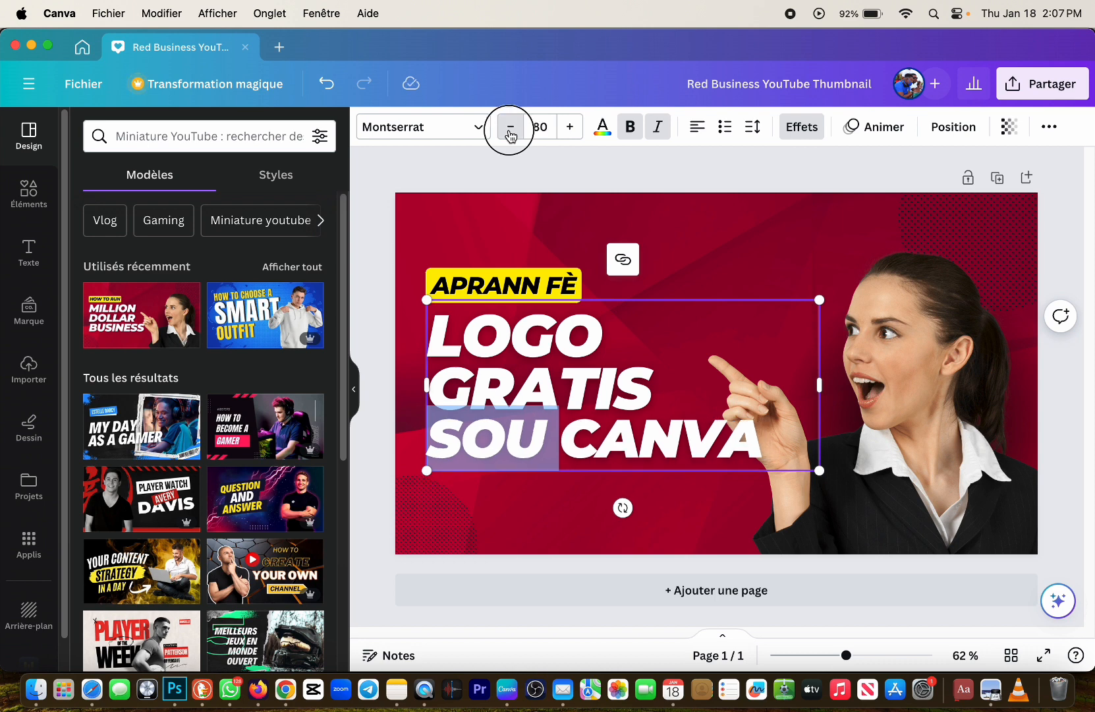
pyautogui.click(510, 127)
pyautogui.click(510, 126)
pyautogui.click(510, 127)
pyautogui.click(510, 127)
pyautogui.click(510, 127)
pyautogui.click(510, 127)
pyautogui.click(510, 126)
pyautogui.click(511, 127)
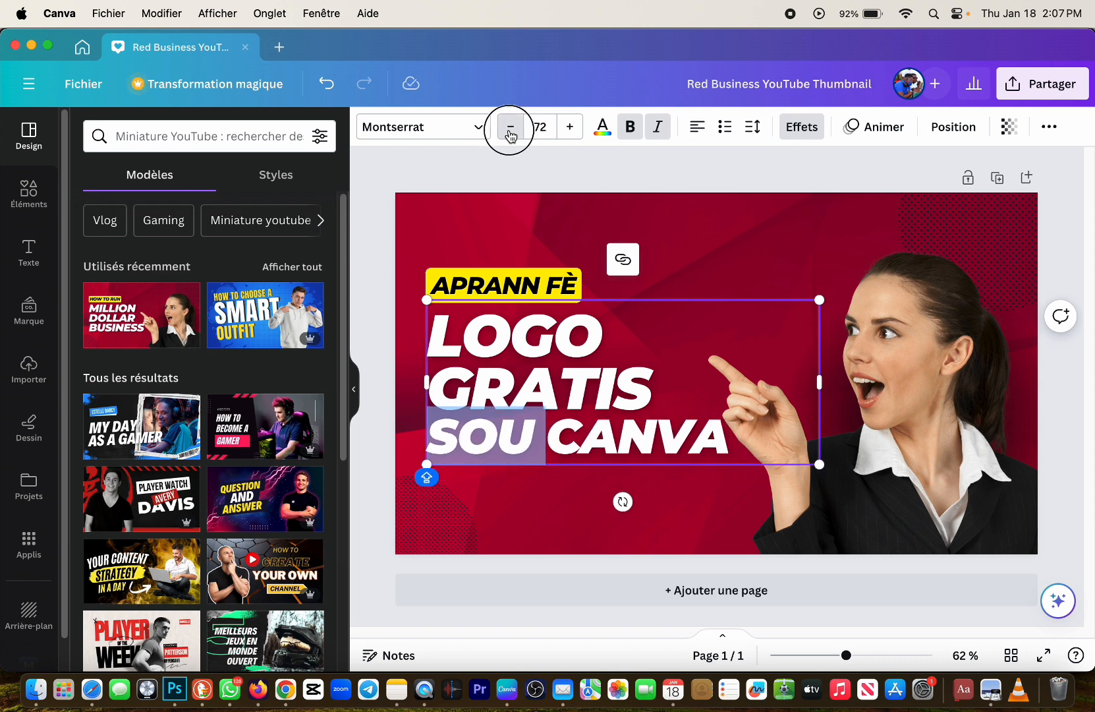
pyautogui.click(510, 127)
pyautogui.click(510, 127)
pyautogui.click(510, 127)
pyautogui.click(510, 127)
pyautogui.click(510, 128)
pyautogui.click(511, 127)
pyautogui.click(510, 128)
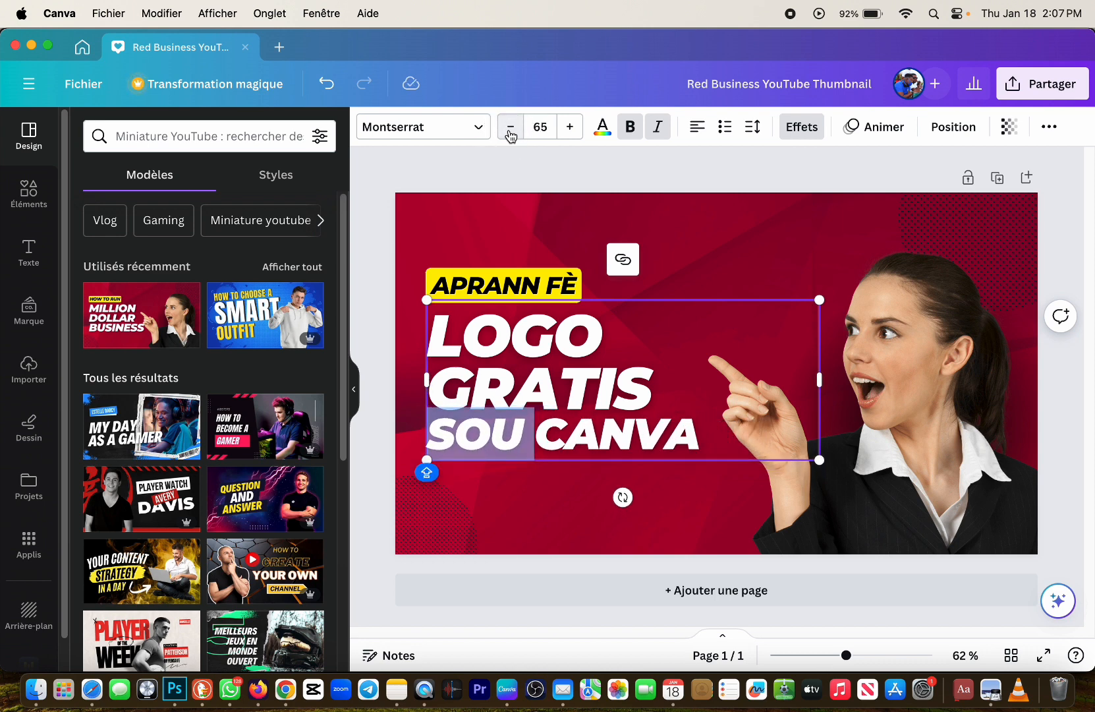
# Color the words "SOU CANVA" in the headline yellow (#ffde59)
pyautogui.click(542, 425)
pyautogui.click(696, 440)
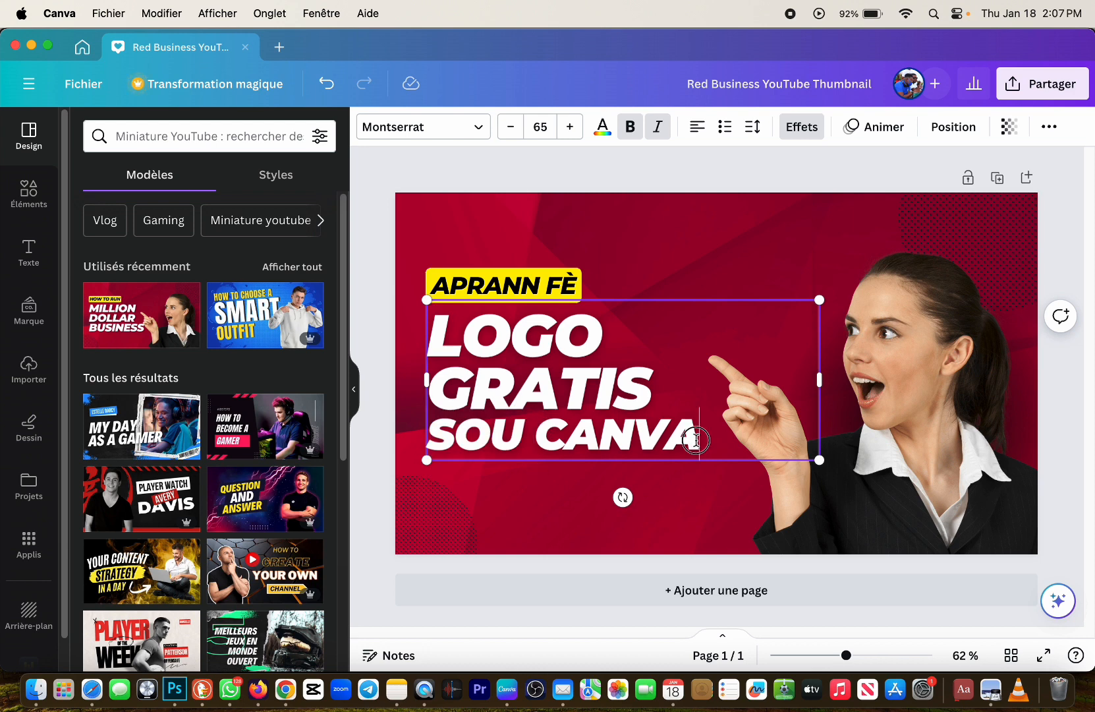
pyautogui.moveTo(697, 440); pyautogui.dragTo(422, 402)
pyautogui.moveTo(698, 440); pyautogui.dragTo(436, 448)
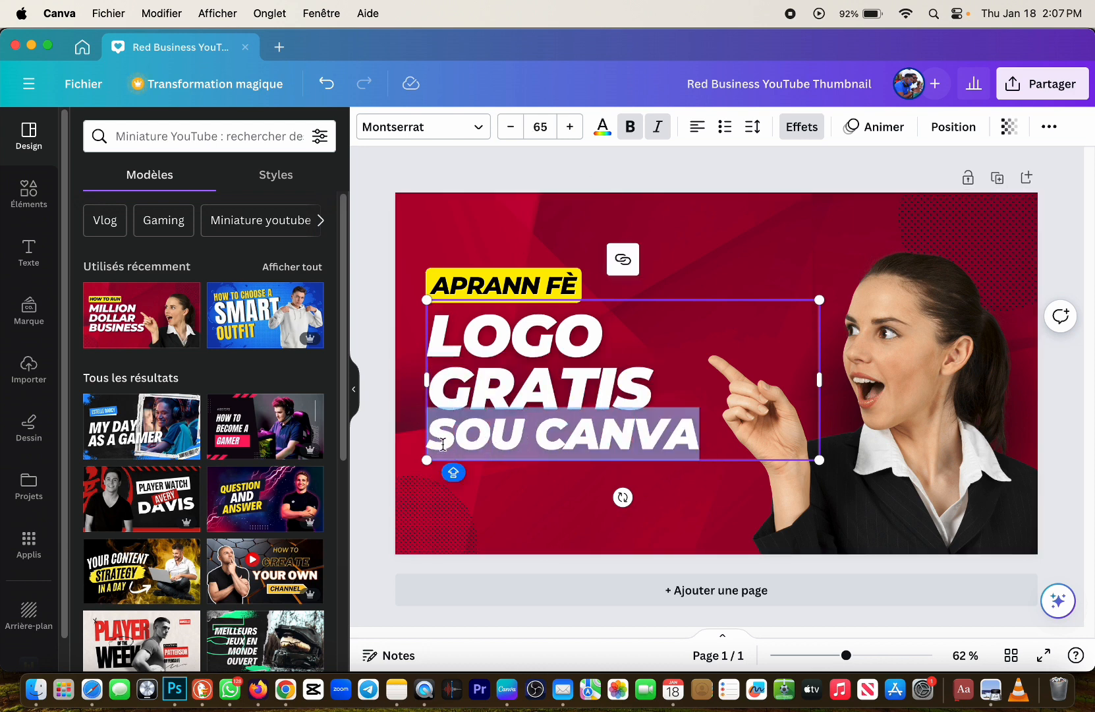
pyautogui.click(603, 126)
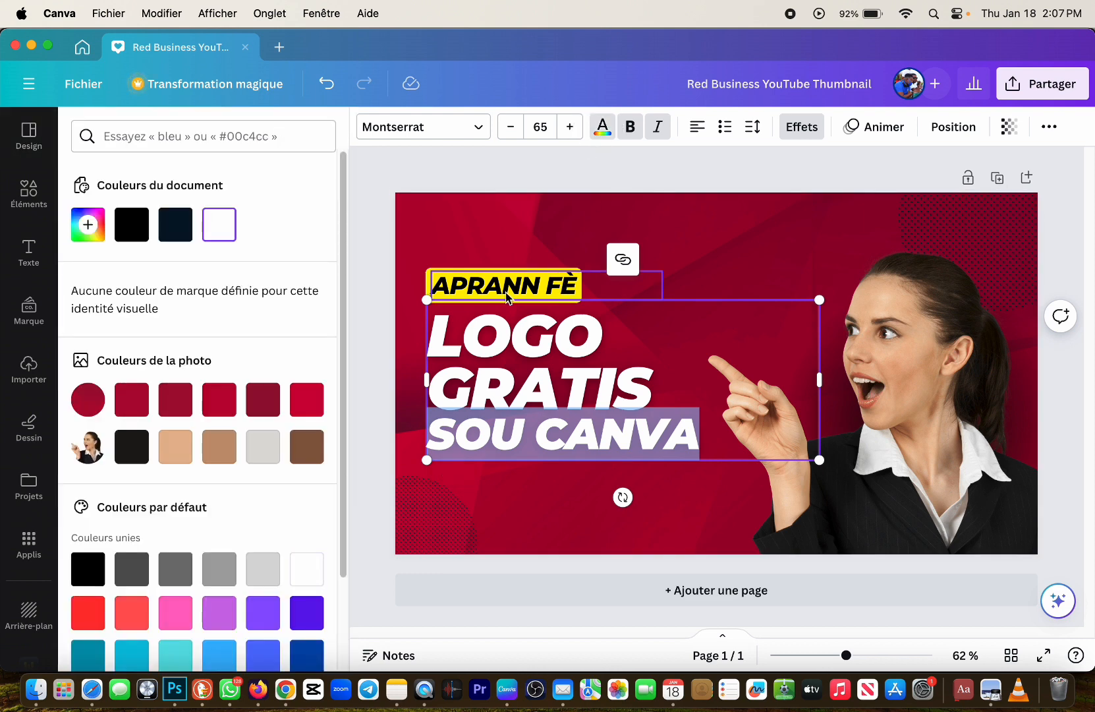
pyautogui.scroll(-4, 215, 482)
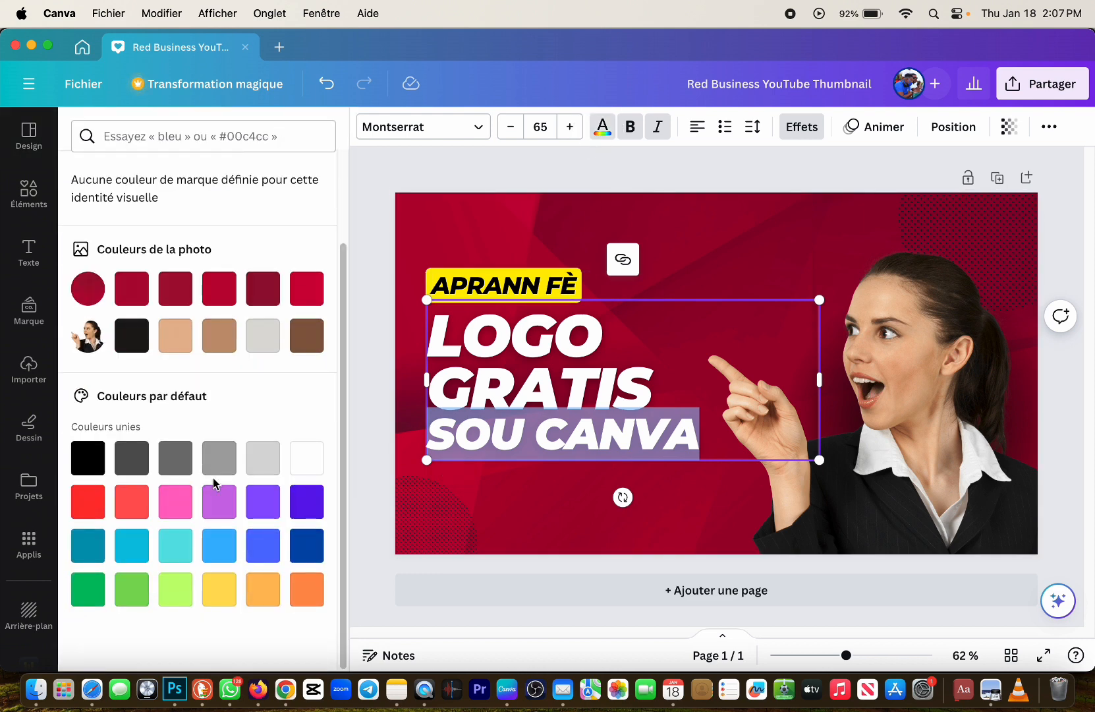
pyautogui.click(218, 590)
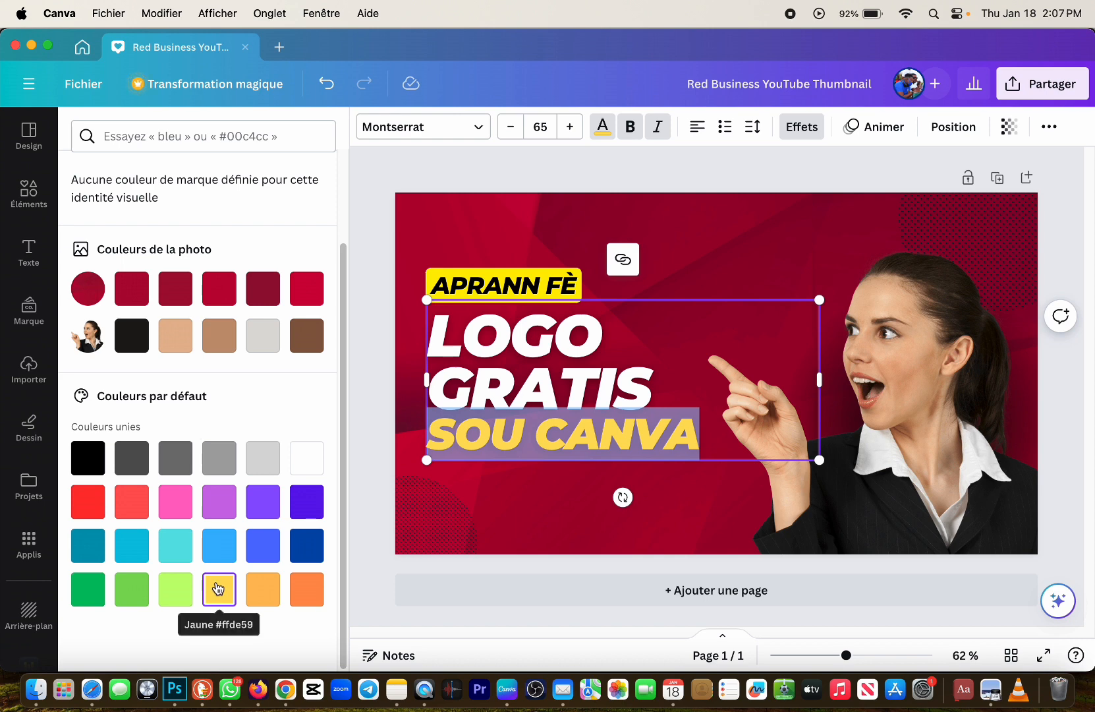
pyautogui.click(536, 443)
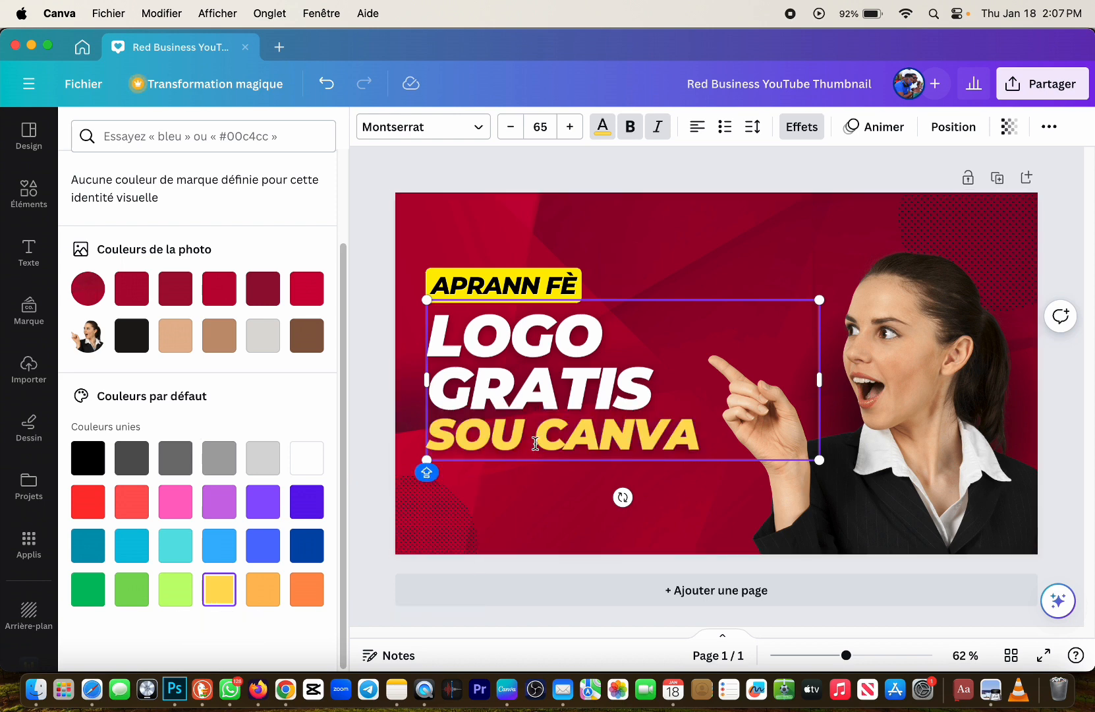
pyautogui.click(568, 537)
pyautogui.moveTo(418, 515); pyautogui.dragTo(375, 508)
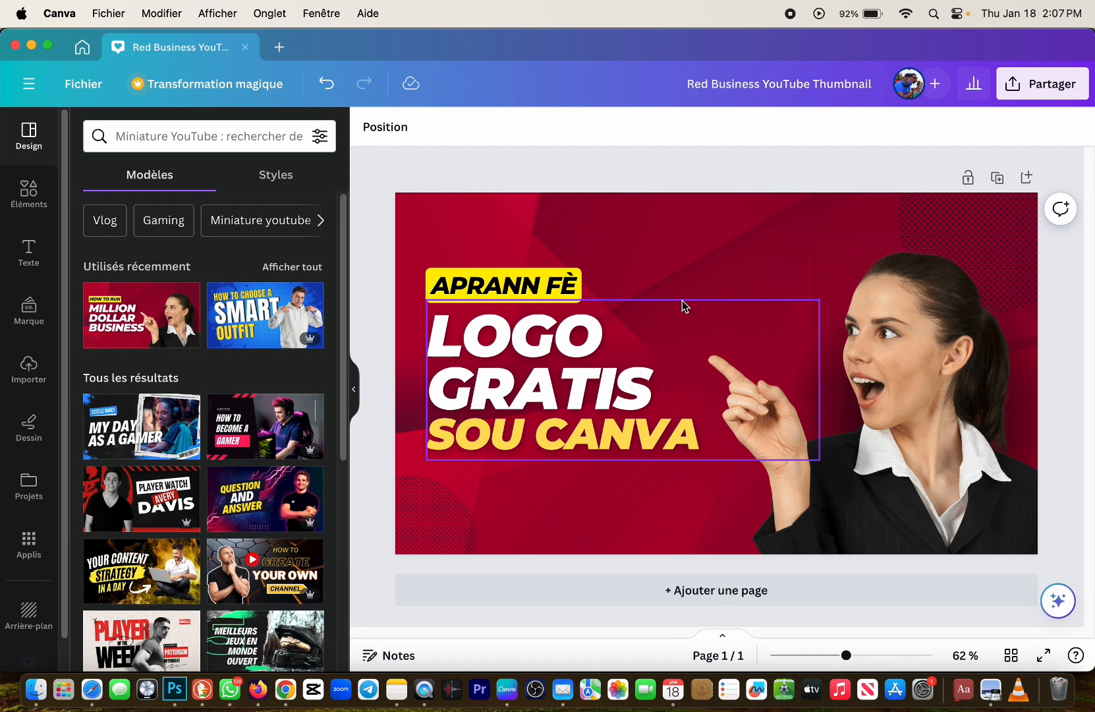
pyautogui.click(684, 305)
pyautogui.click(876, 321)
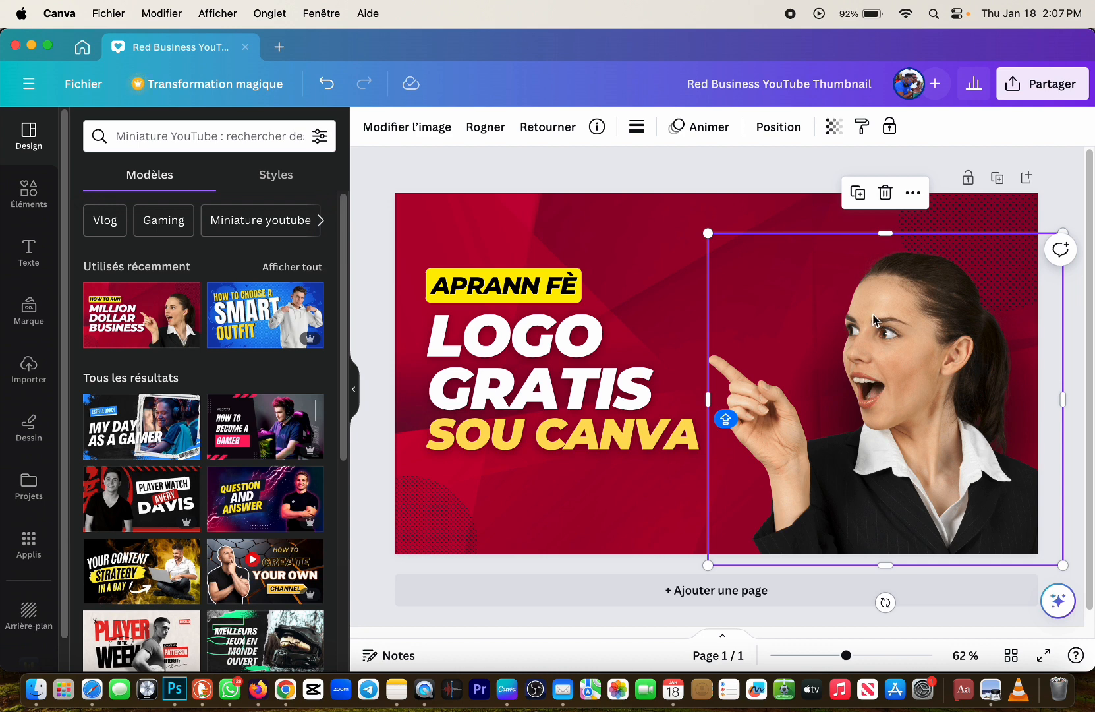
pyautogui.click(628, 291)
pyautogui.click(703, 247)
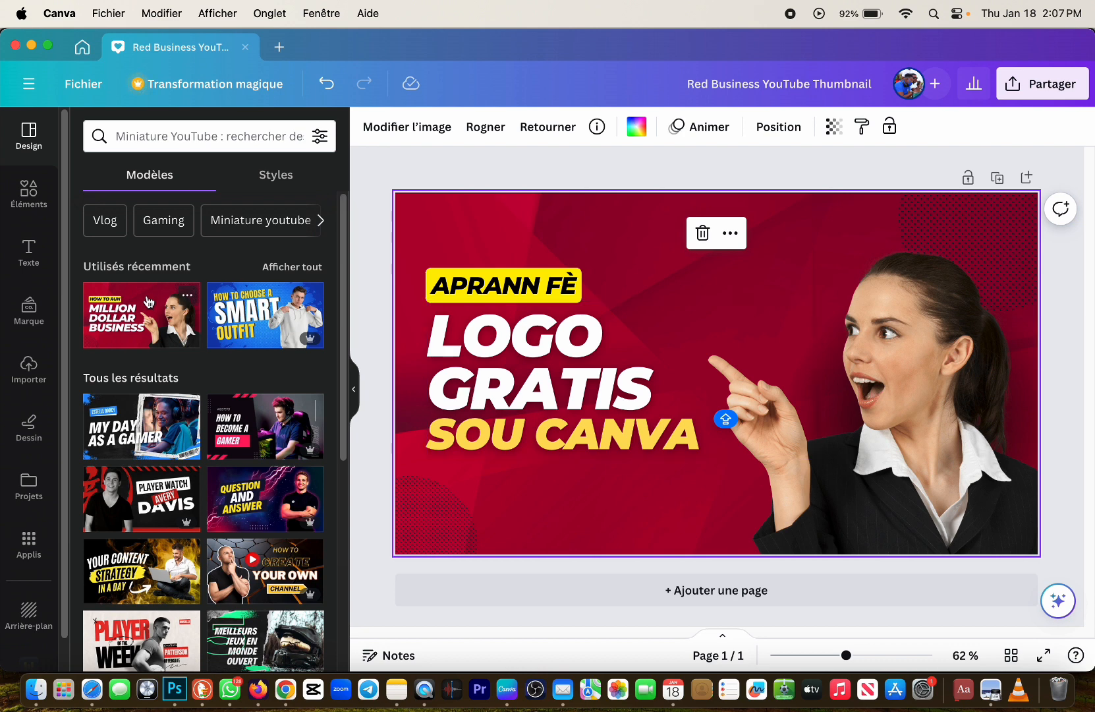
# Start importing a file and open the IMAGES folder inside THAPRODUCER FOLDER on the Desktop
pyautogui.click(46, 381)
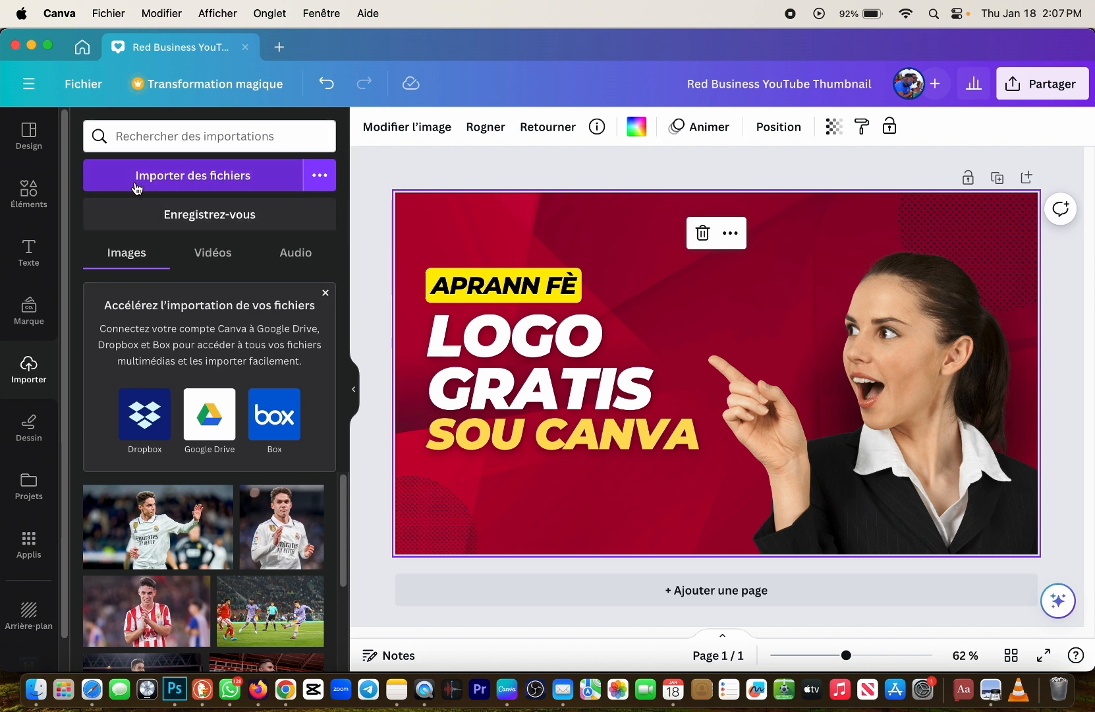
pyautogui.click(221, 189)
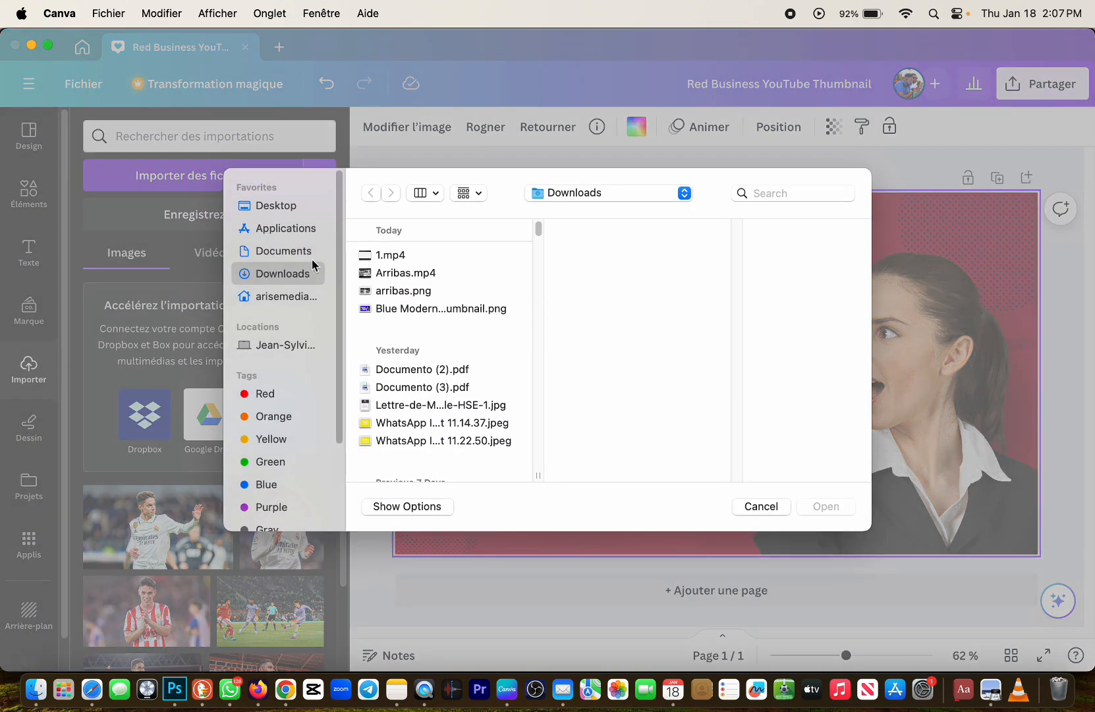
pyautogui.scroll(-5, 389, 352)
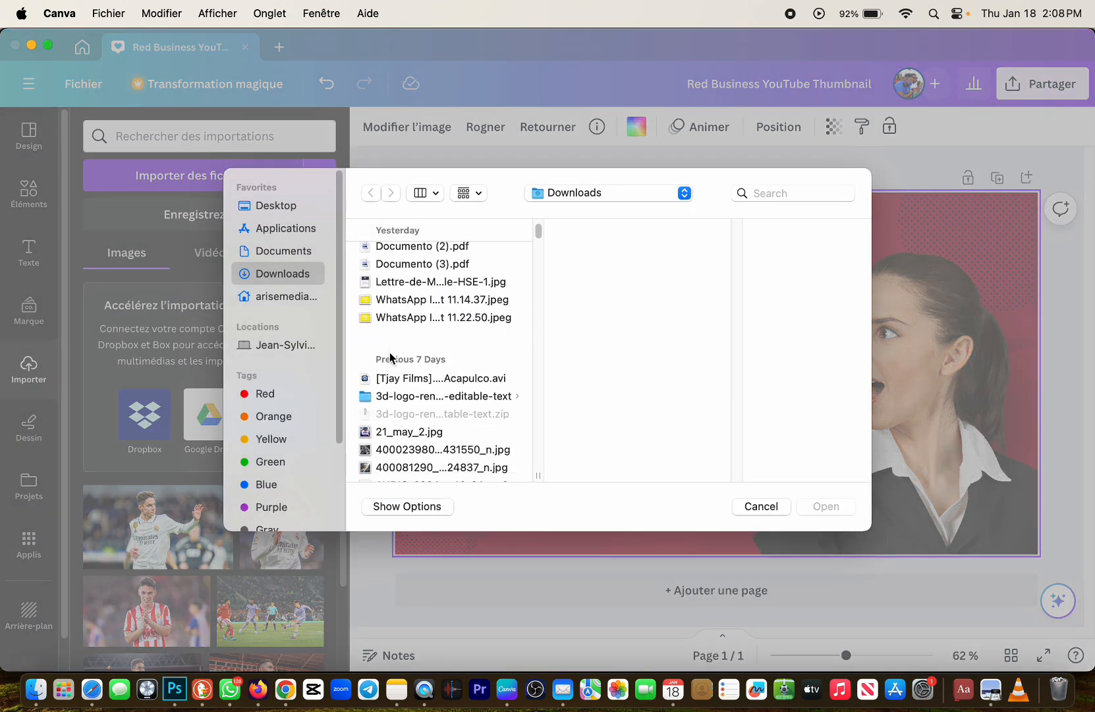
pyautogui.scroll(-6, 390, 354)
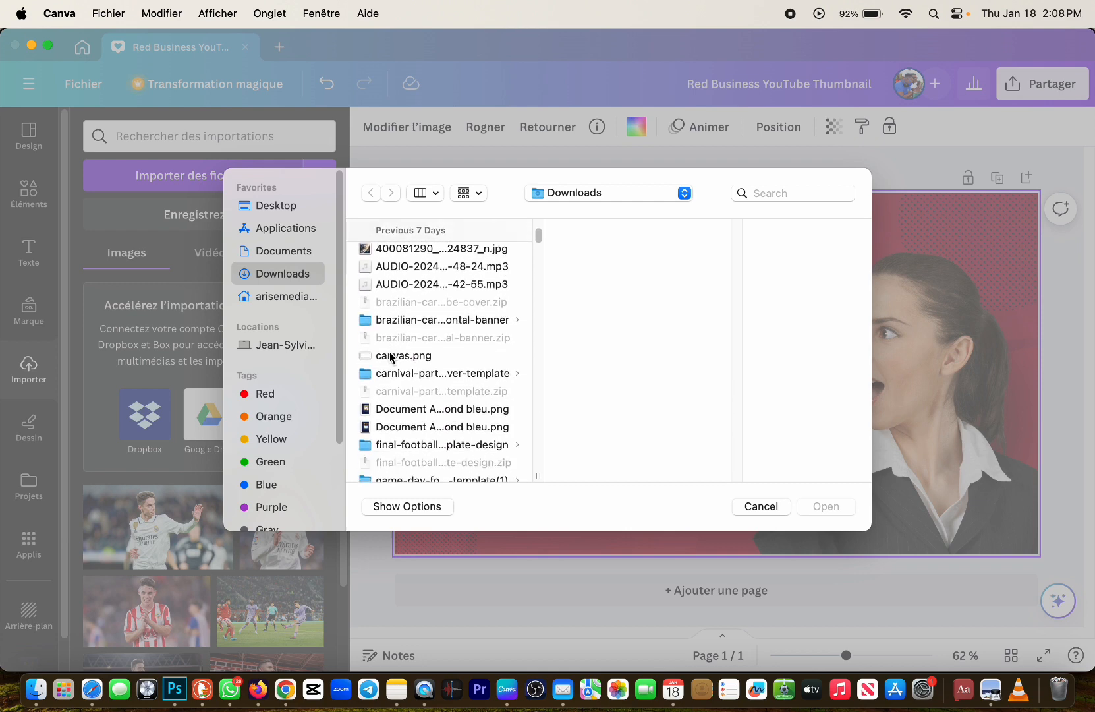
pyautogui.click(270, 206)
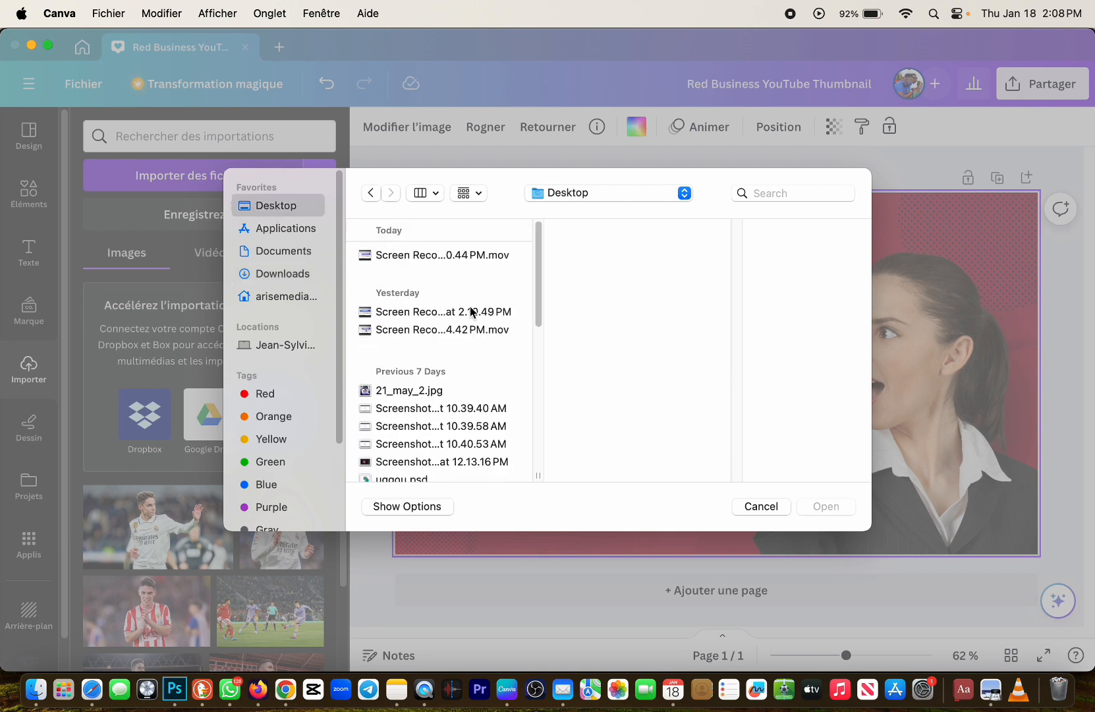
pyautogui.scroll(-10, 472, 313)
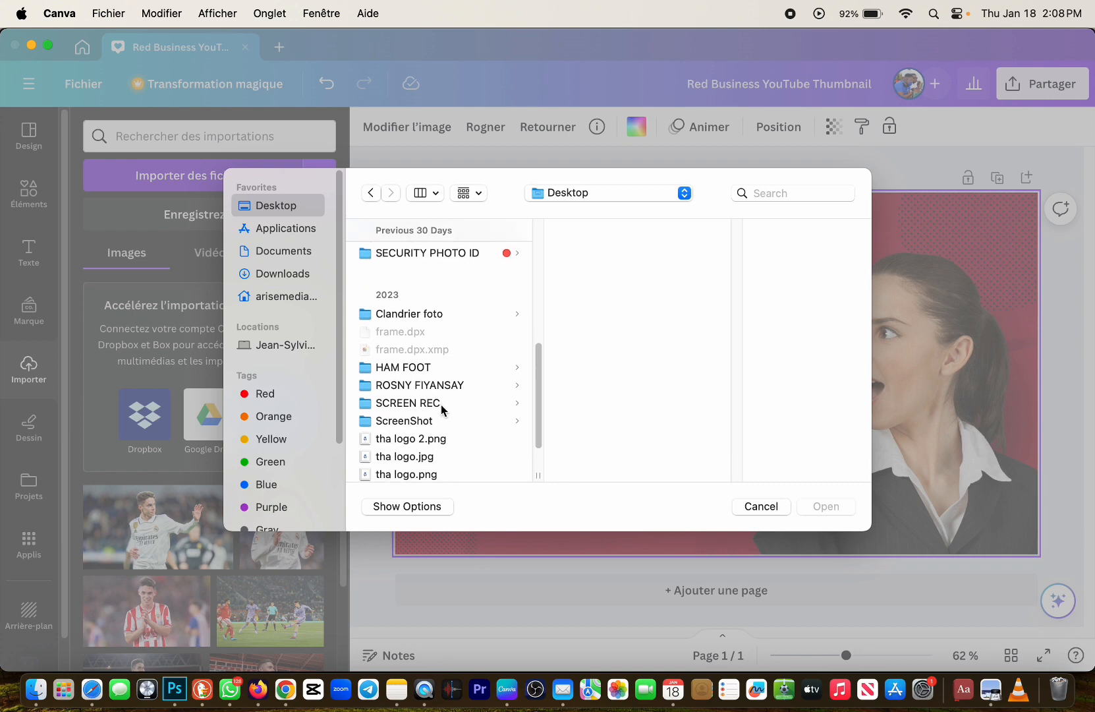
pyautogui.scroll(-3, 443, 410)
pyautogui.click(451, 448)
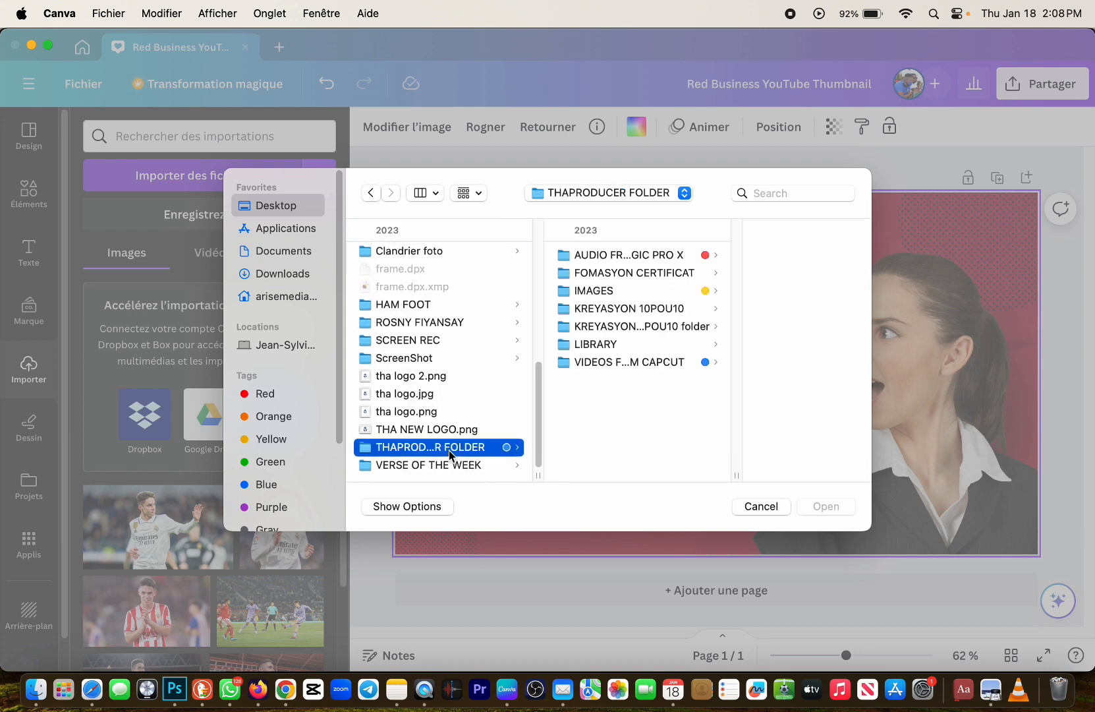
pyautogui.click(573, 292)
# Browse the image files in the IMAGES folder and import tiktok logo haiti.png
pyautogui.click(752, 327)
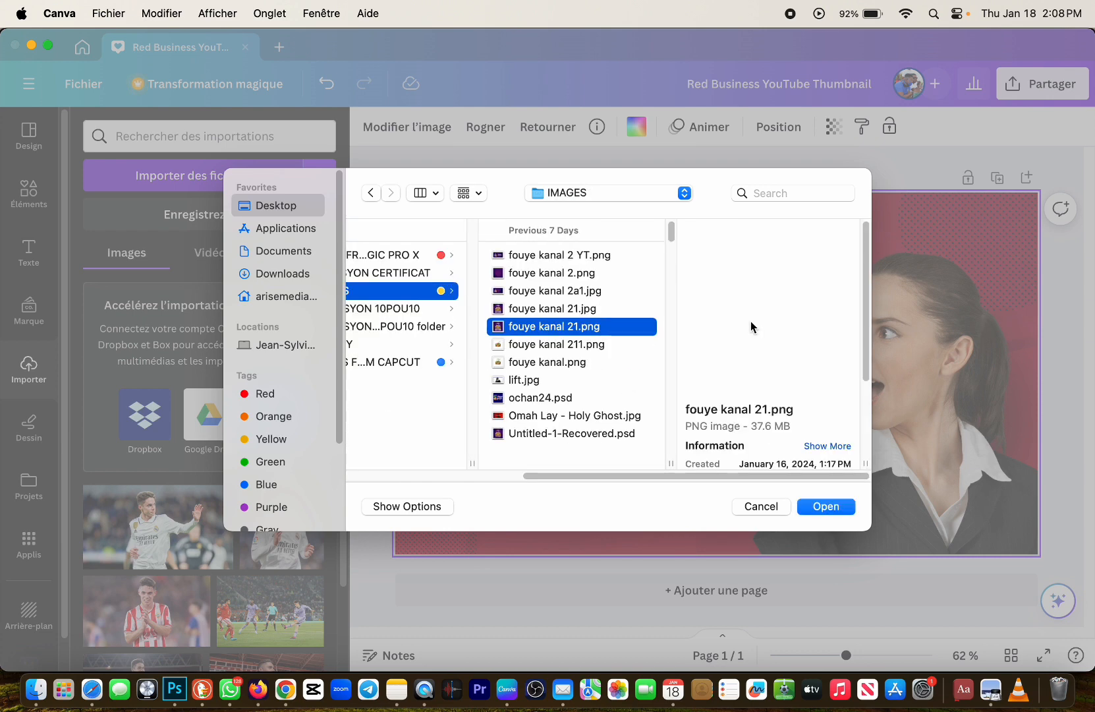
pyautogui.write('tann')
pyautogui.scroll(-3, 614, 407)
pyautogui.scroll(-3, 613, 406)
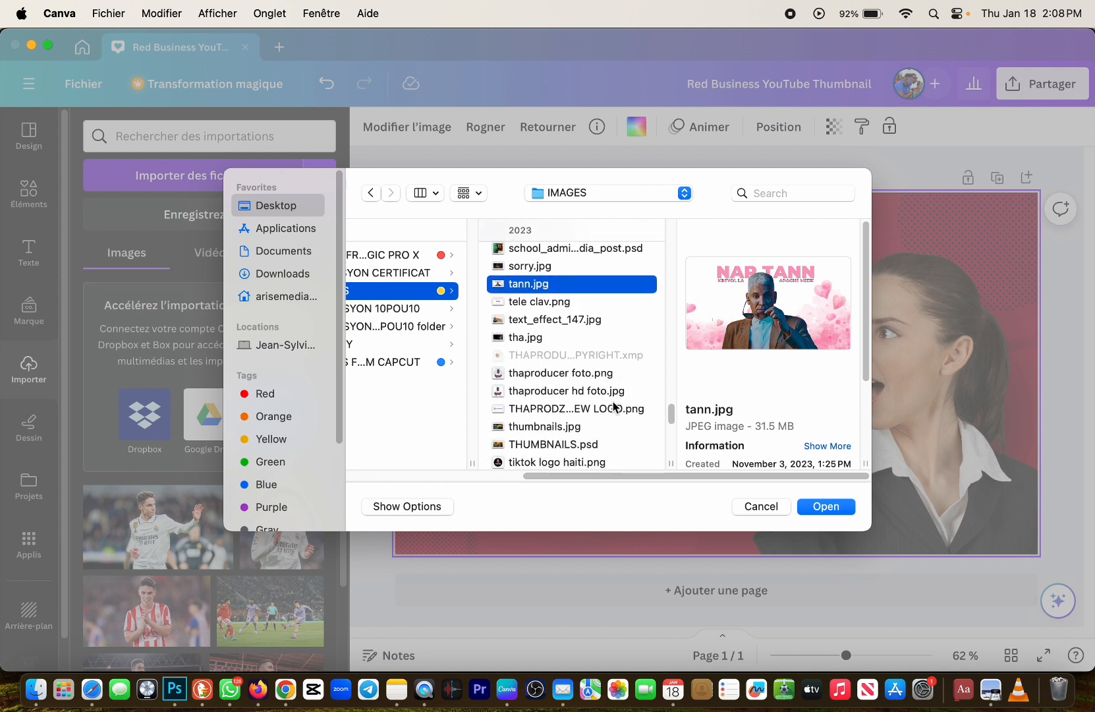
pyautogui.click(589, 371)
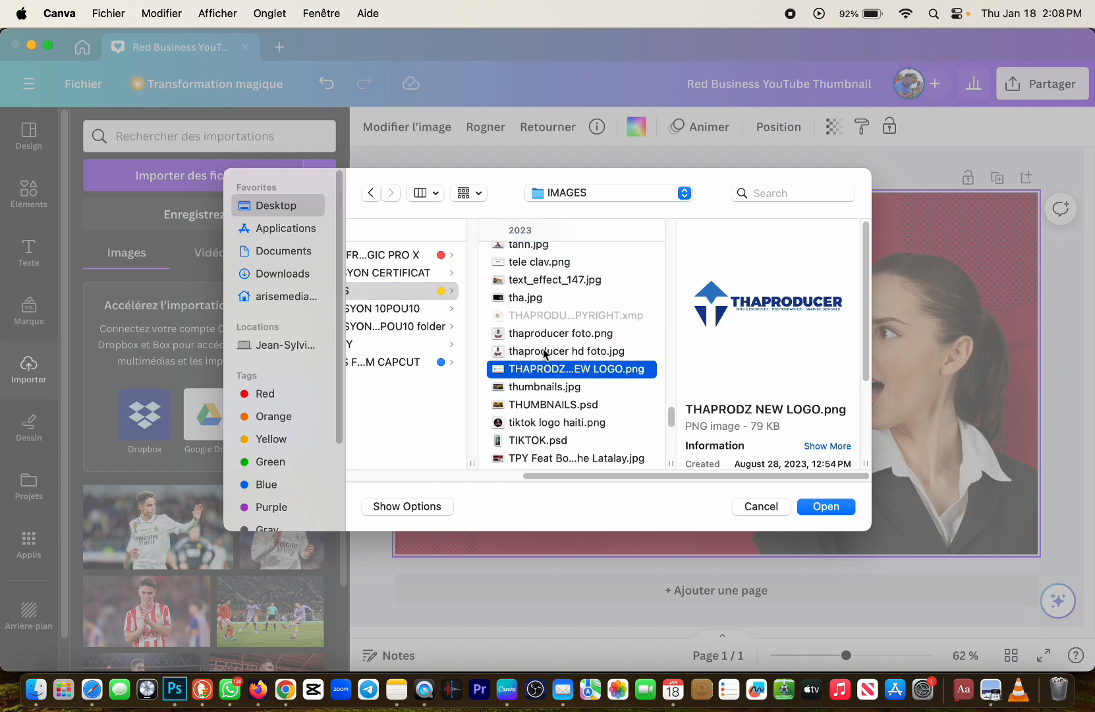
pyautogui.click(545, 352)
pyautogui.click(528, 334)
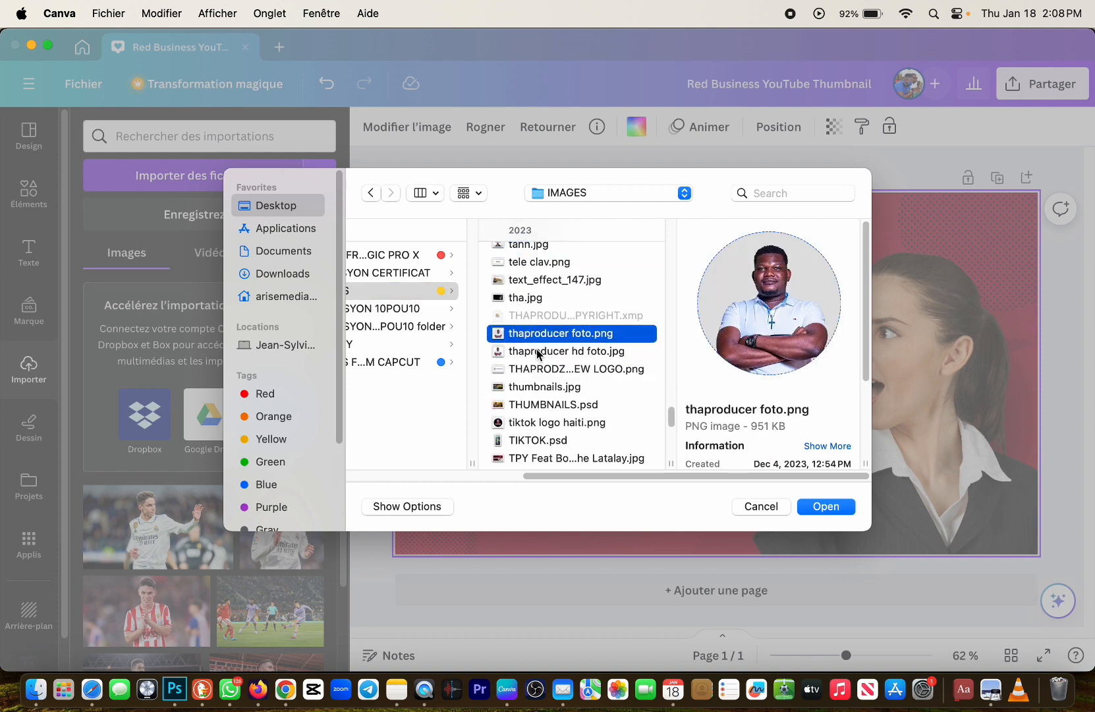
pyautogui.click(539, 353)
pyautogui.press('space')
pyautogui.press('space')
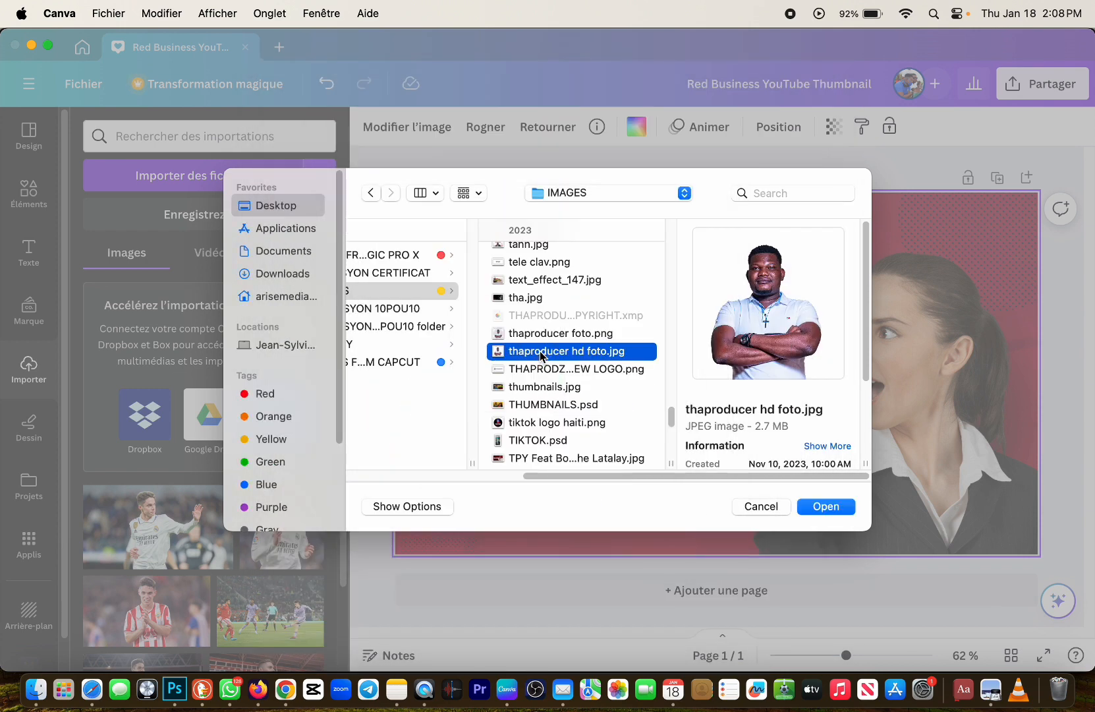
pyautogui.click(579, 427)
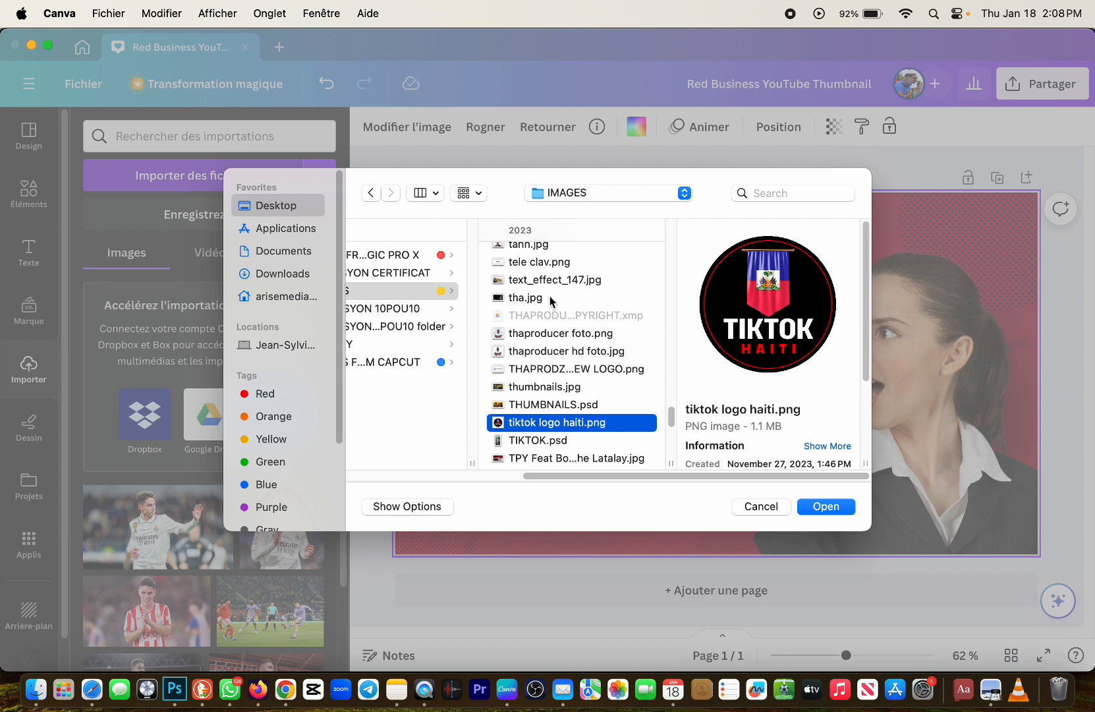
pyautogui.click(826, 507)
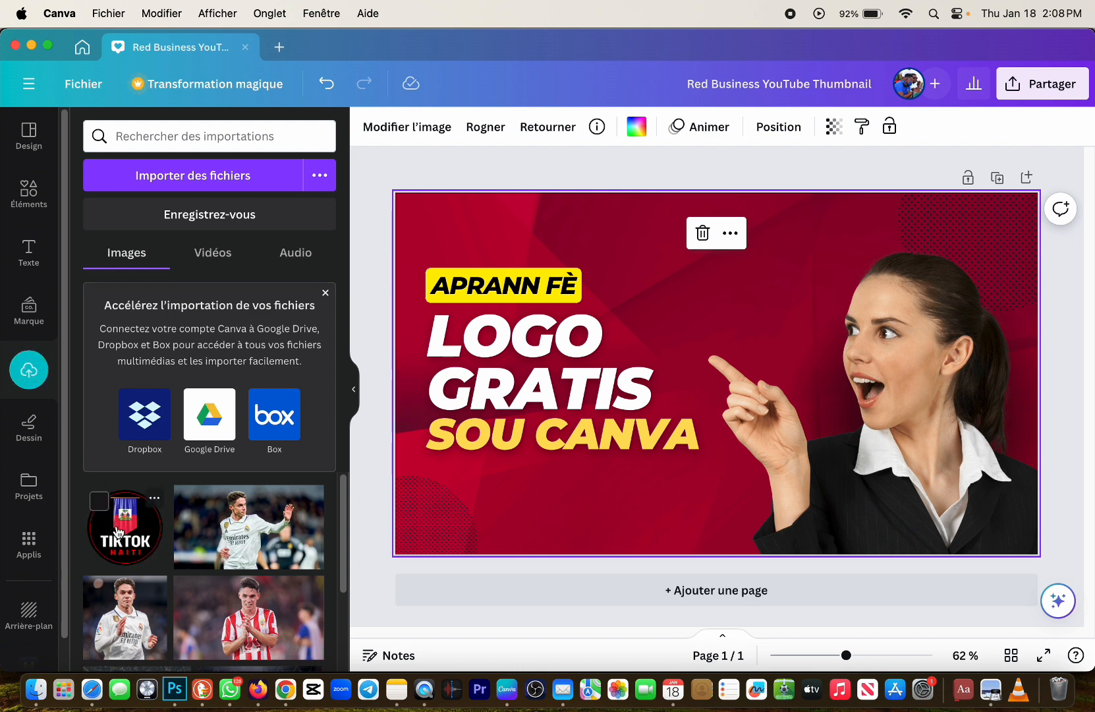
# Place the imported TikTok Haiti logo on the thumbnail, shrinking it to fit beside "LOGO", just above the woman's pointing finger
pyautogui.moveTo(125, 534); pyautogui.dragTo(652, 333)
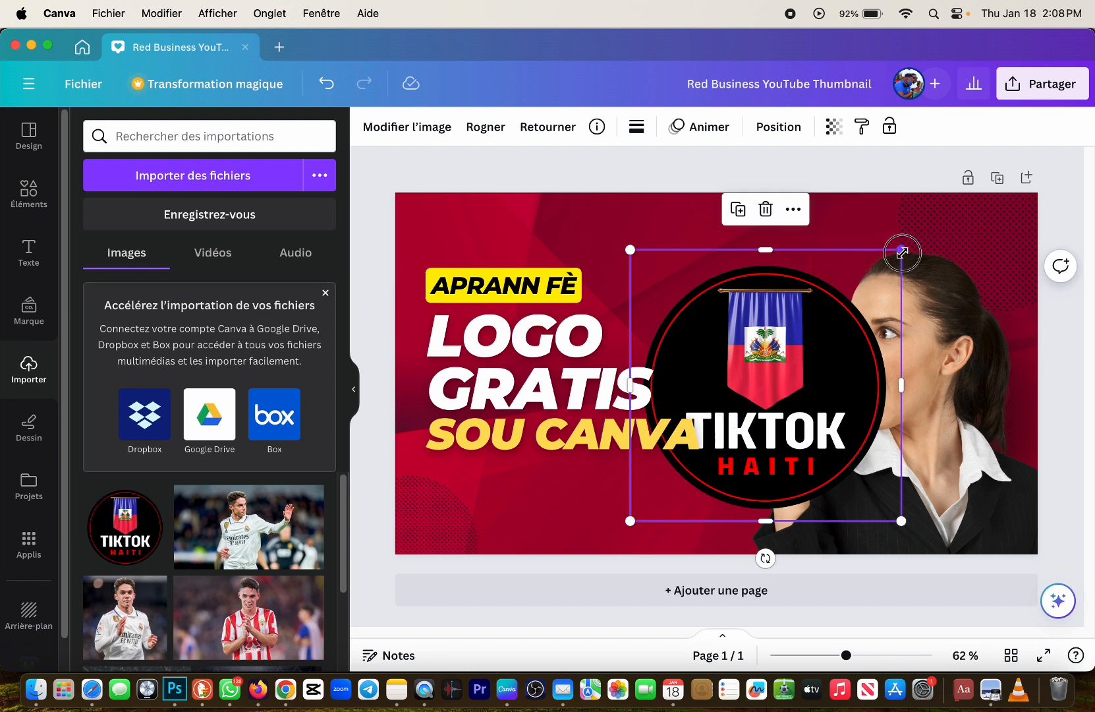
pyautogui.moveTo(901, 249); pyautogui.dragTo(749, 397)
pyautogui.moveTo(711, 471); pyautogui.dragTo(681, 308)
pyautogui.click(785, 279)
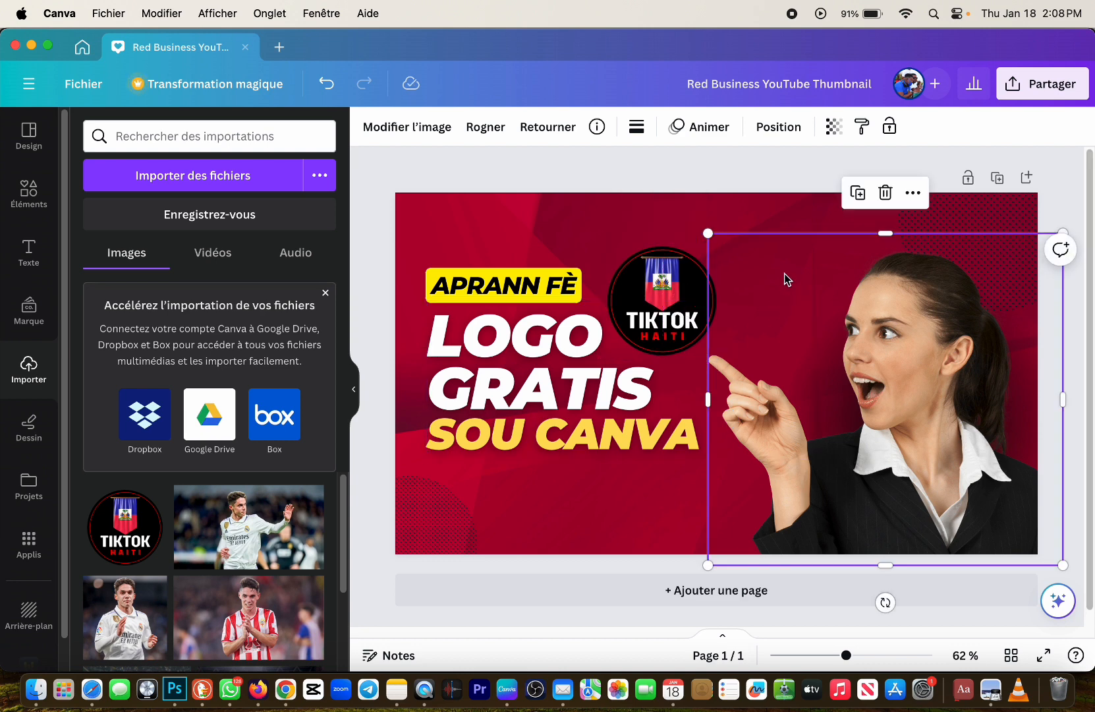
pyautogui.click(642, 531)
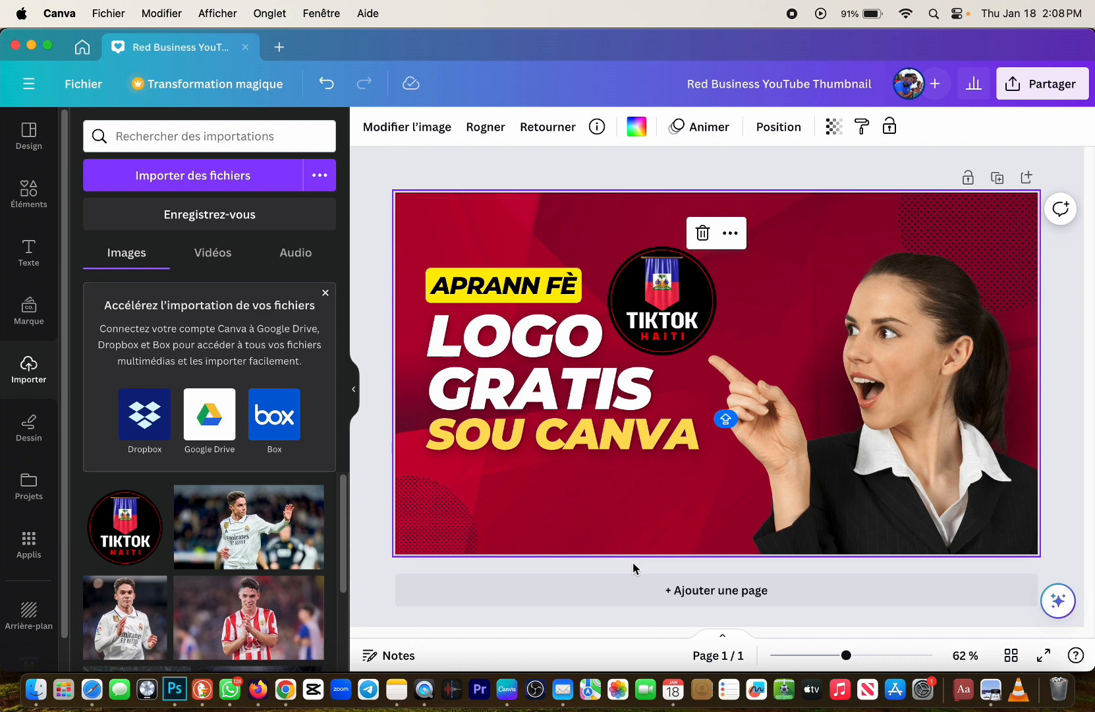
pyautogui.click(379, 437)
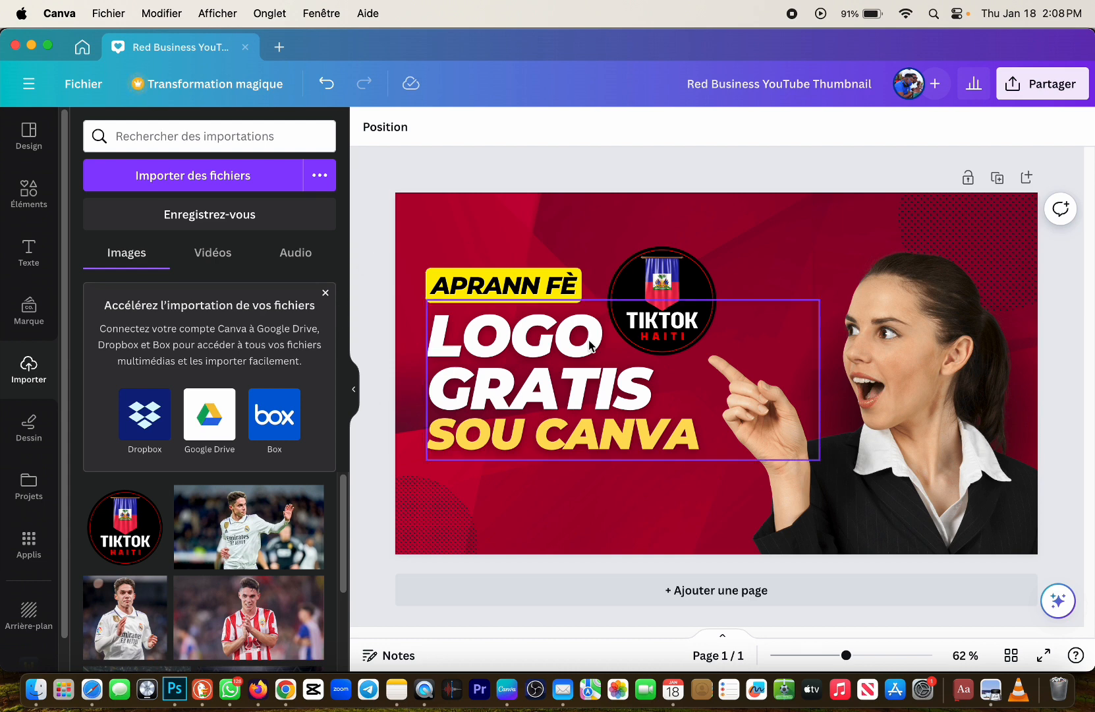
pyautogui.click(565, 513)
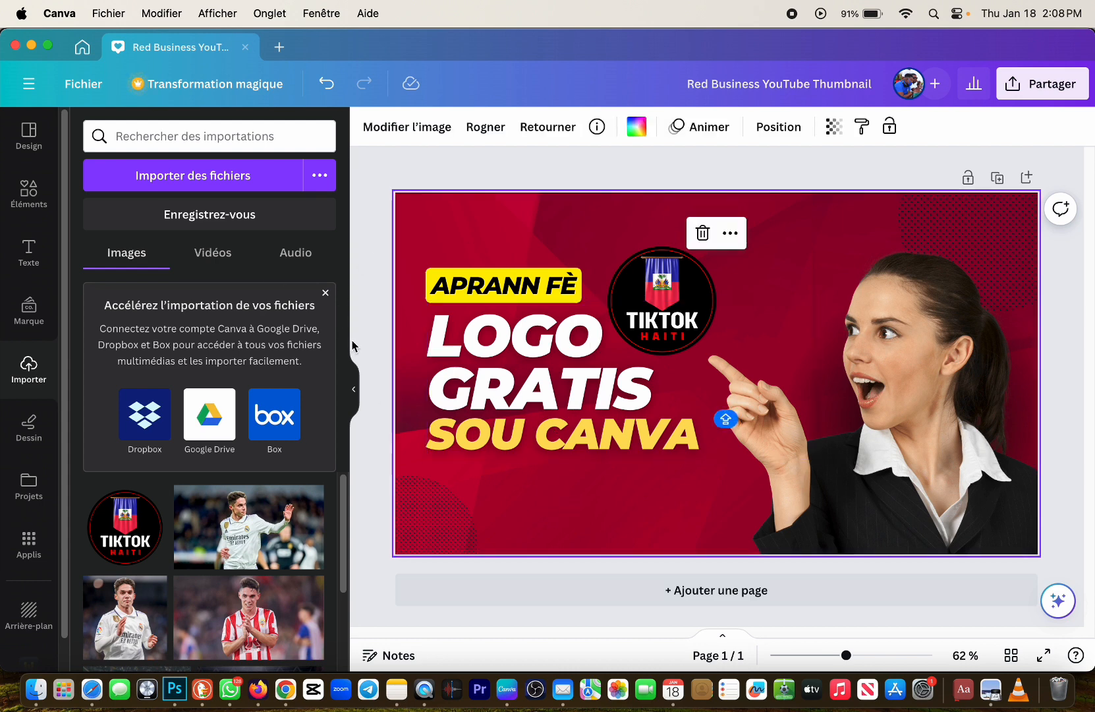
# Search the imported files for "SUBSCRIBE" and clear the search text
pyautogui.click(249, 143)
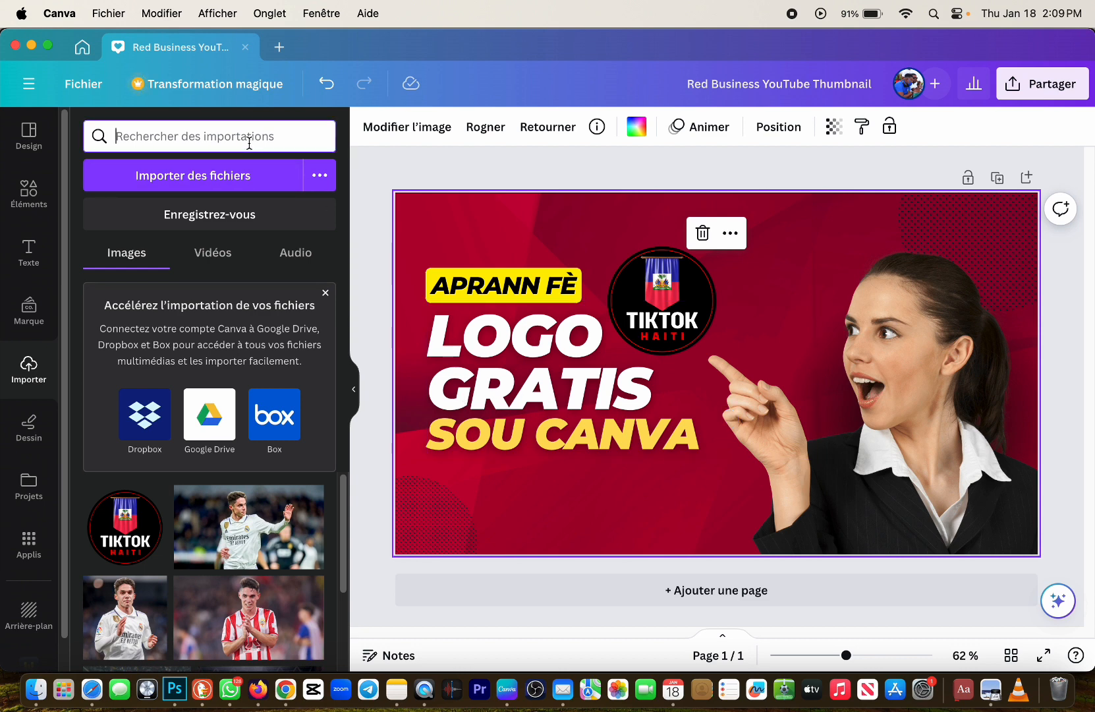
pyautogui.write('sUNC')
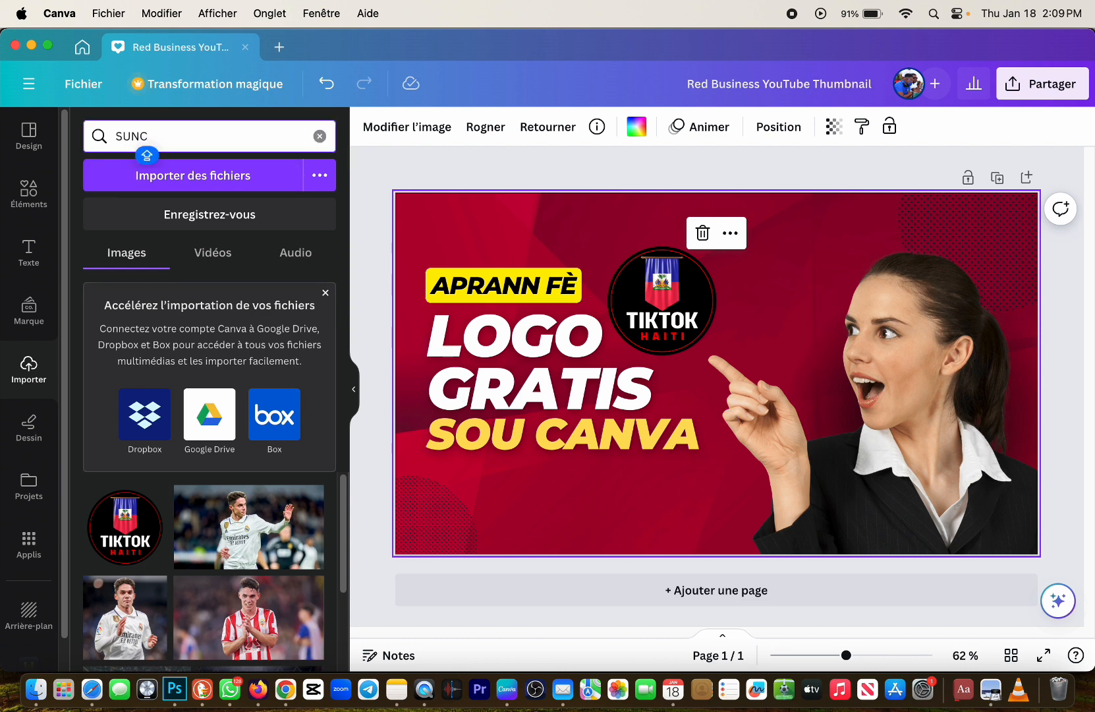
pyautogui.press('BackSpace')
pyautogui.press('BackSpace')
pyautogui.write('BCRISBRE')
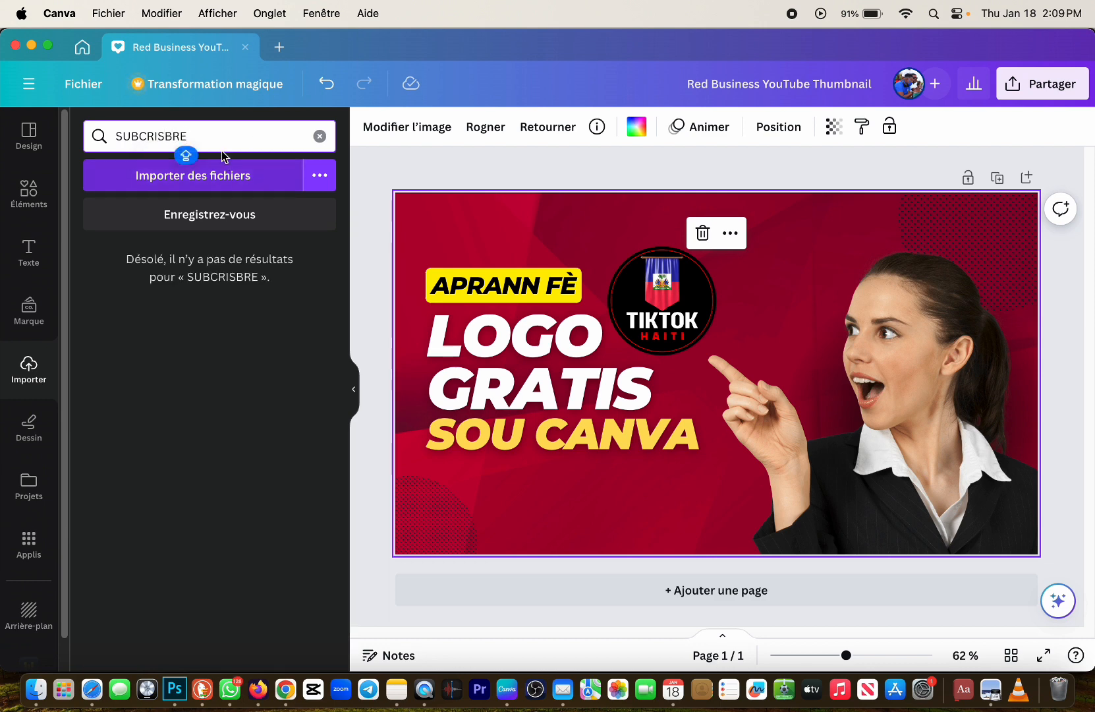
pyautogui.press('BackSpace')
pyautogui.press('BackSpace')
pyautogui.press('BackSpace')
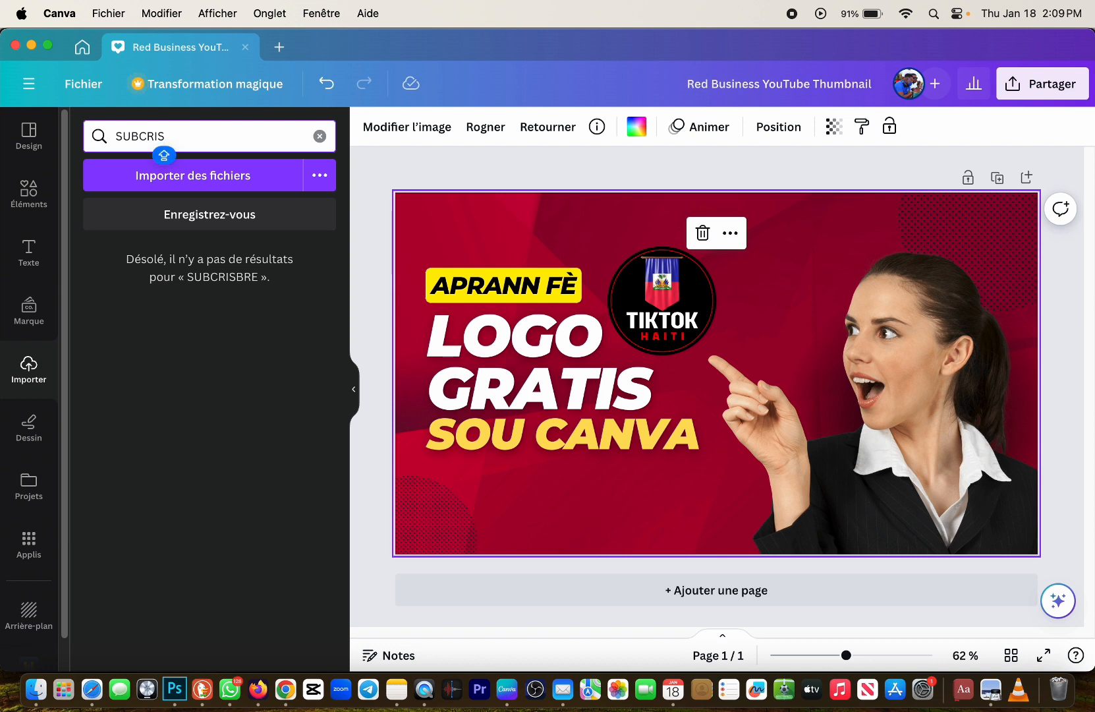
pyautogui.press('BackSpace')
pyautogui.write('B')
pyautogui.press('BackSpace')
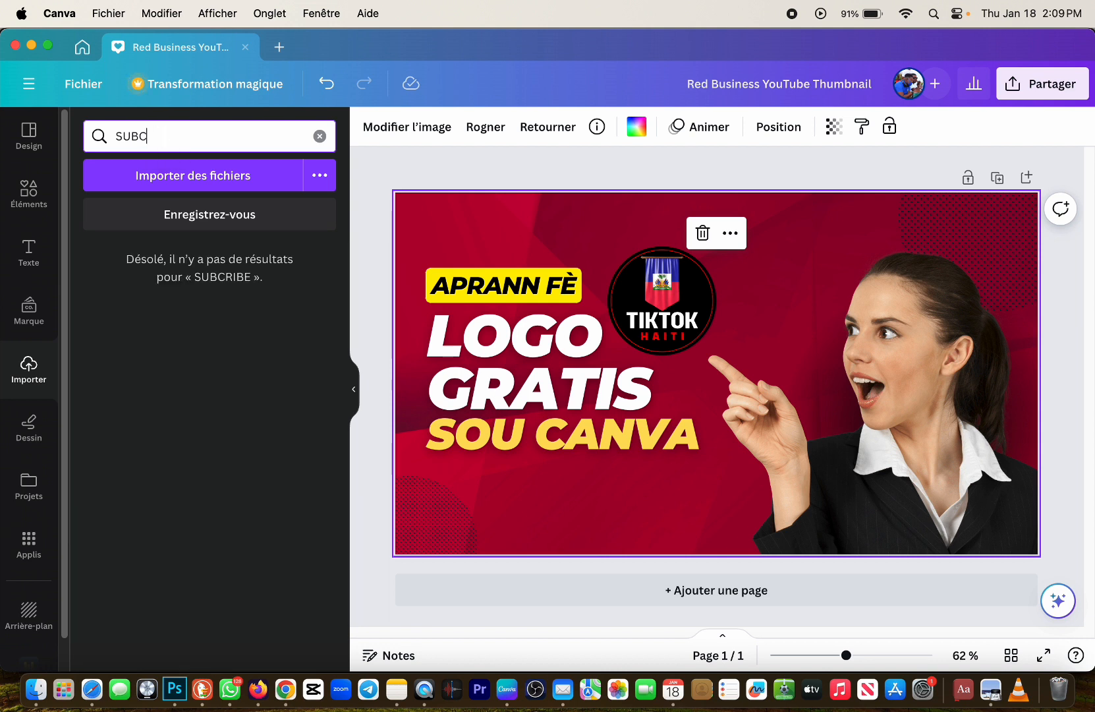
pyautogui.write('S')
pyautogui.press('BackSpace')
pyautogui.press('BackSpace')
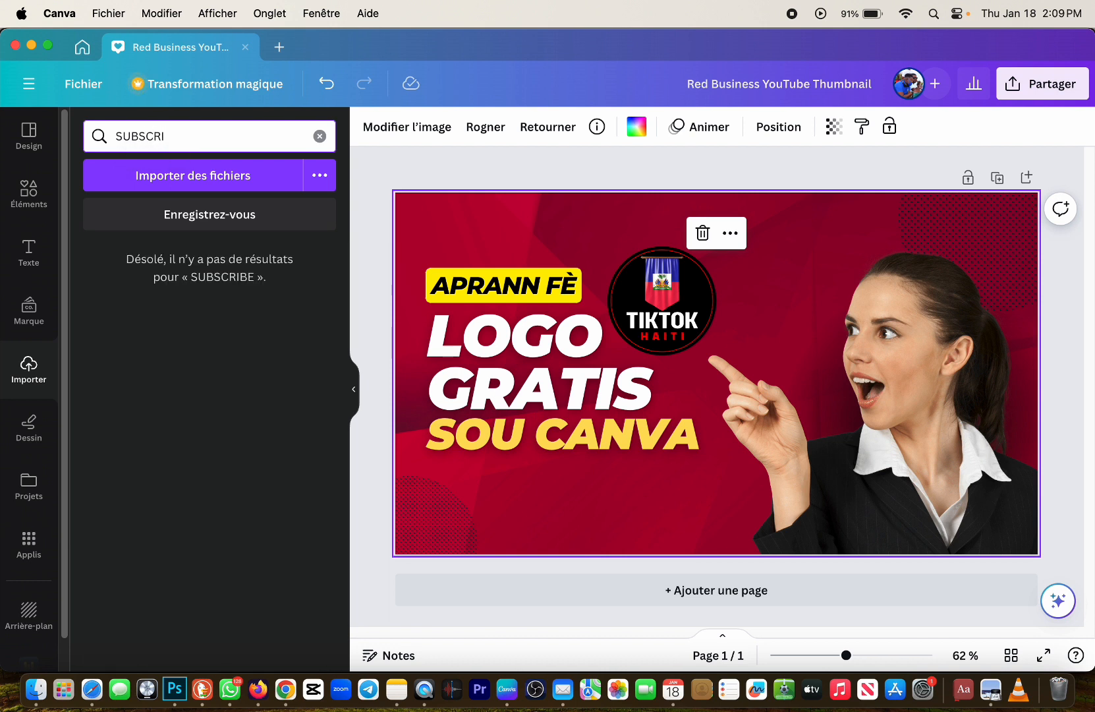
pyautogui.press('BackSpace')
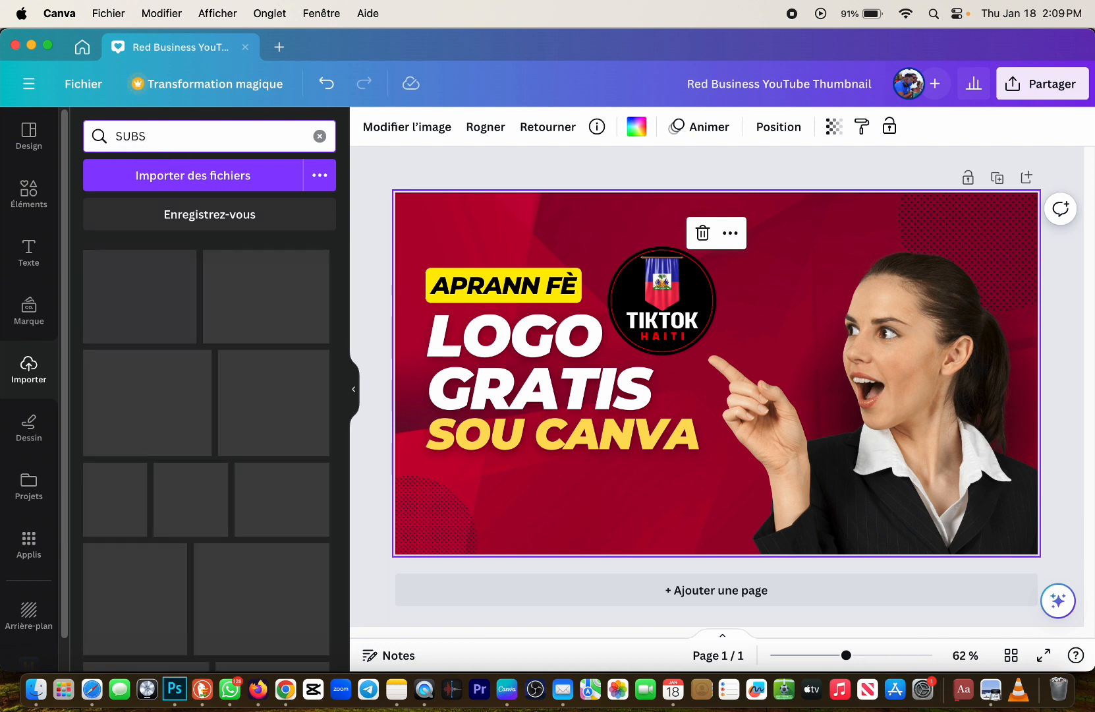
pyautogui.moveTo(262, 140); pyautogui.dragTo(110, 132)
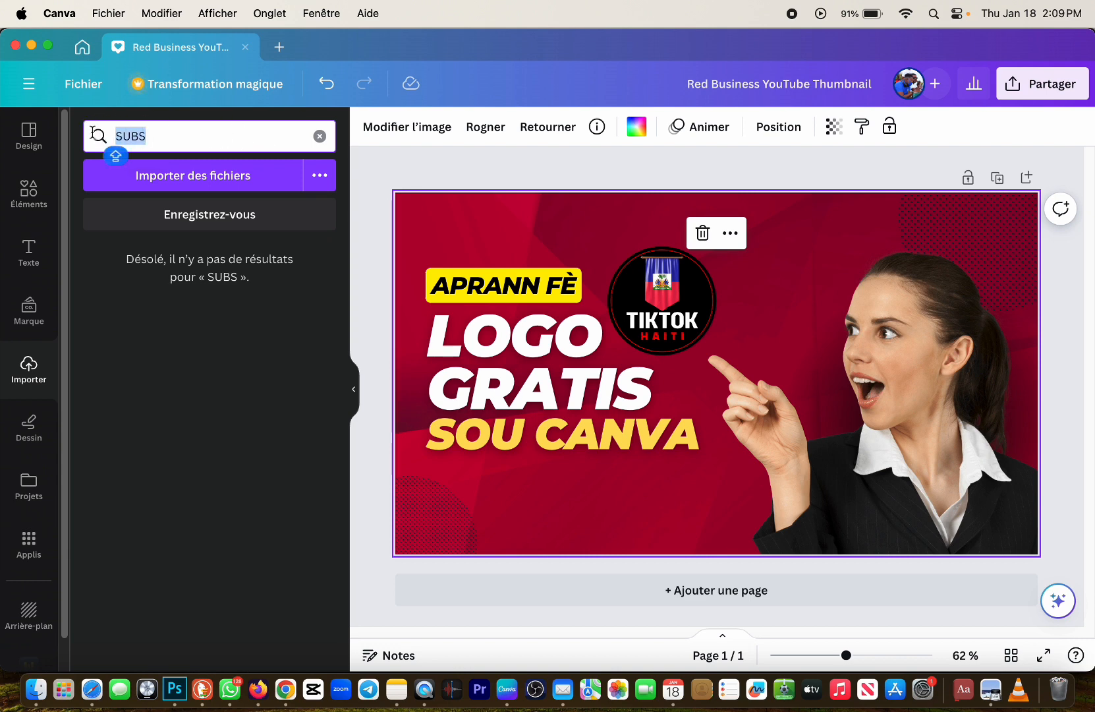
pyautogui.press('BackSpace')
# Search the elements for "subscribe youtube" and add the red SUBSCRIBE illustration with the white hand cursor
pyautogui.click(44, 187)
pyautogui.click(155, 136)
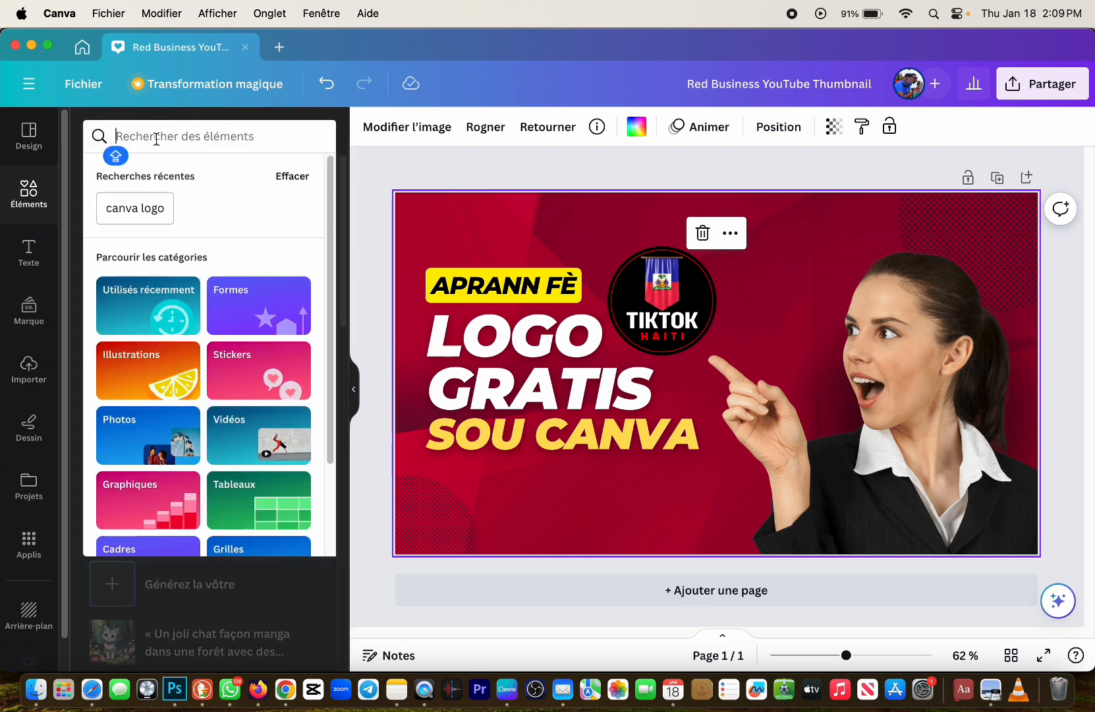
pyautogui.write('SUB')
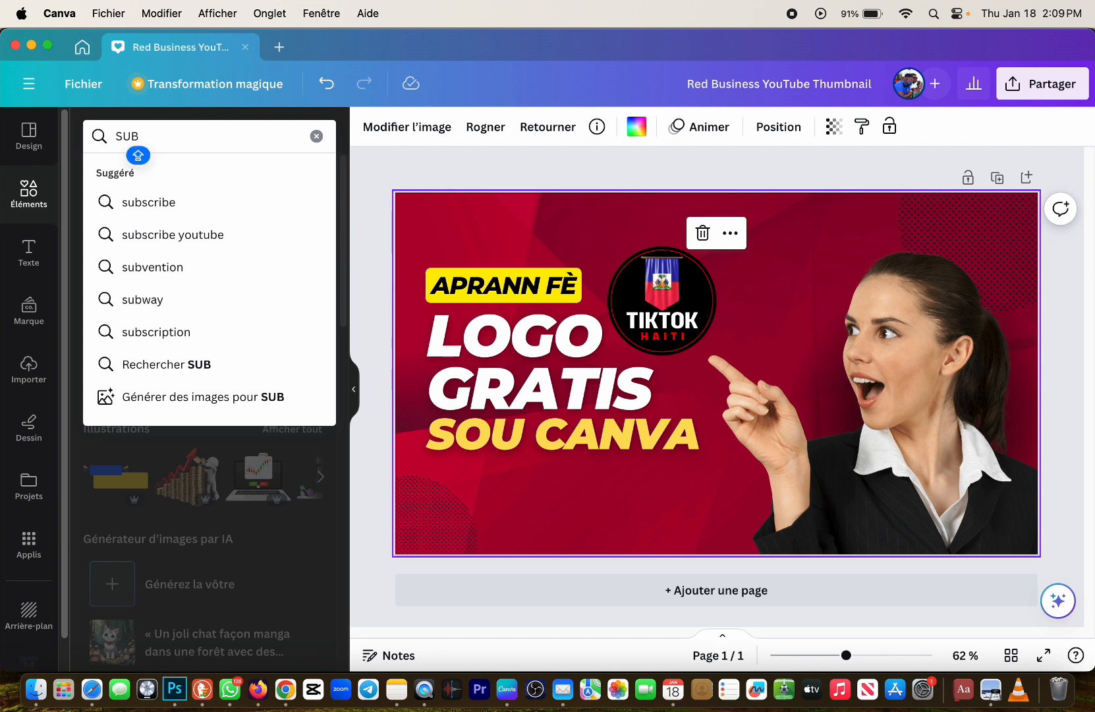
pyautogui.click(175, 226)
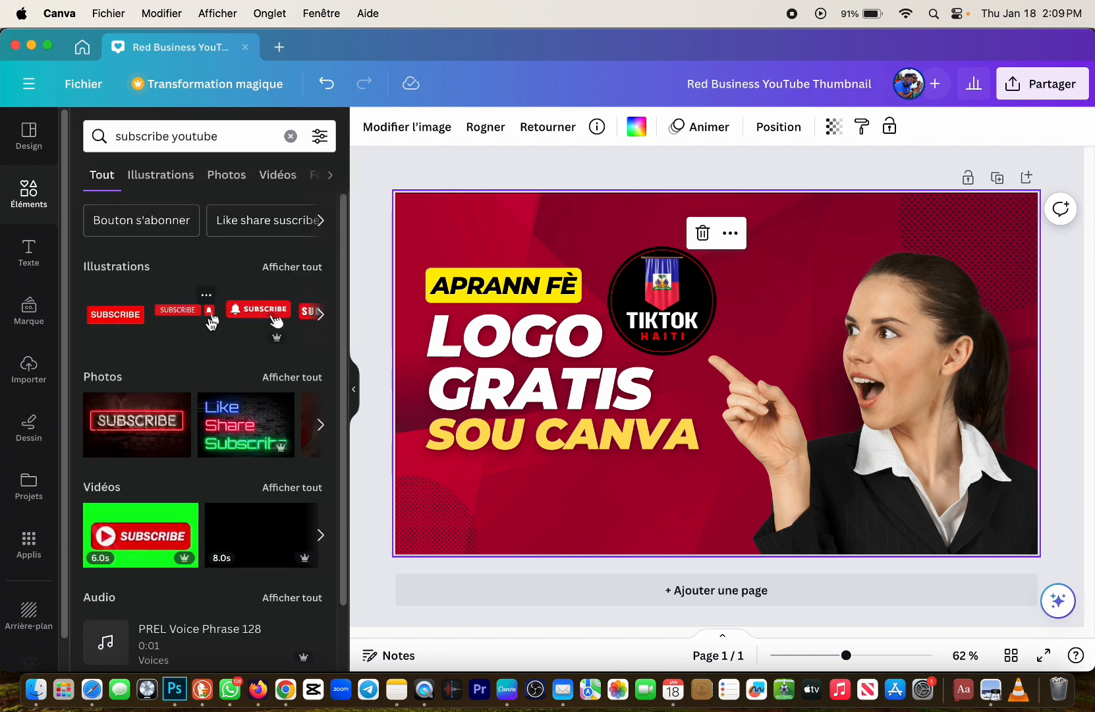
pyautogui.hscroll(3, 197, 322)
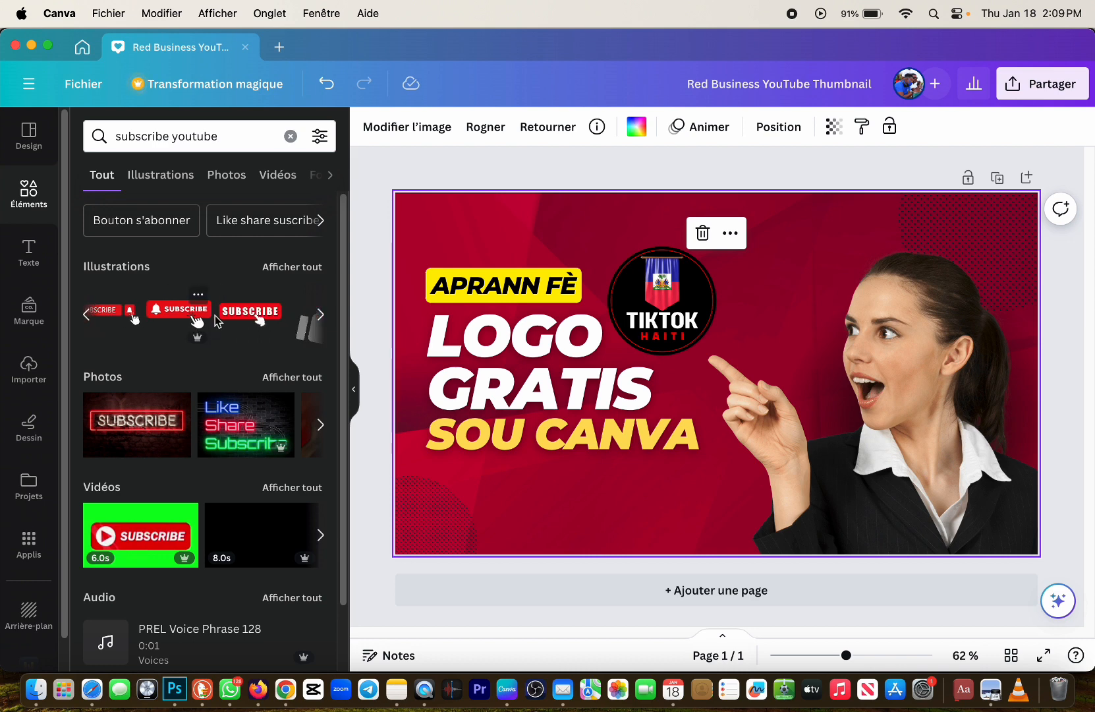
pyautogui.click(242, 323)
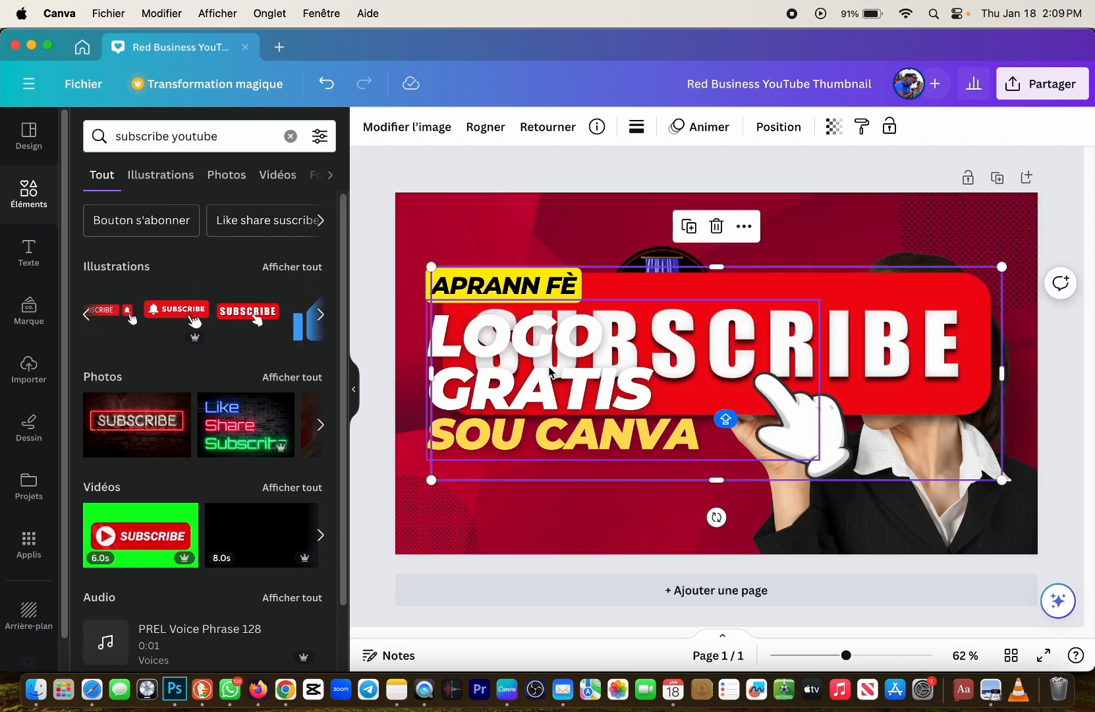
# Shrink the SUBSCRIBE illustration to a small button and place it centered below "SOU CANVA"
pyautogui.moveTo(998, 267); pyautogui.dragTo(577, 488)
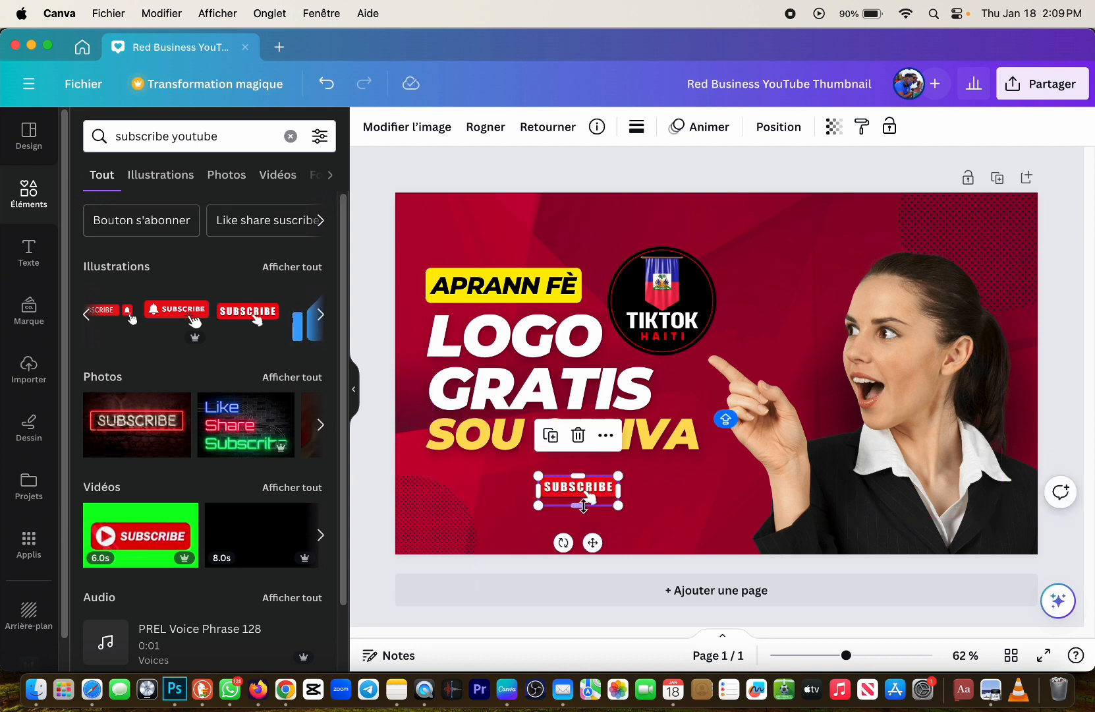
pyautogui.click(645, 506)
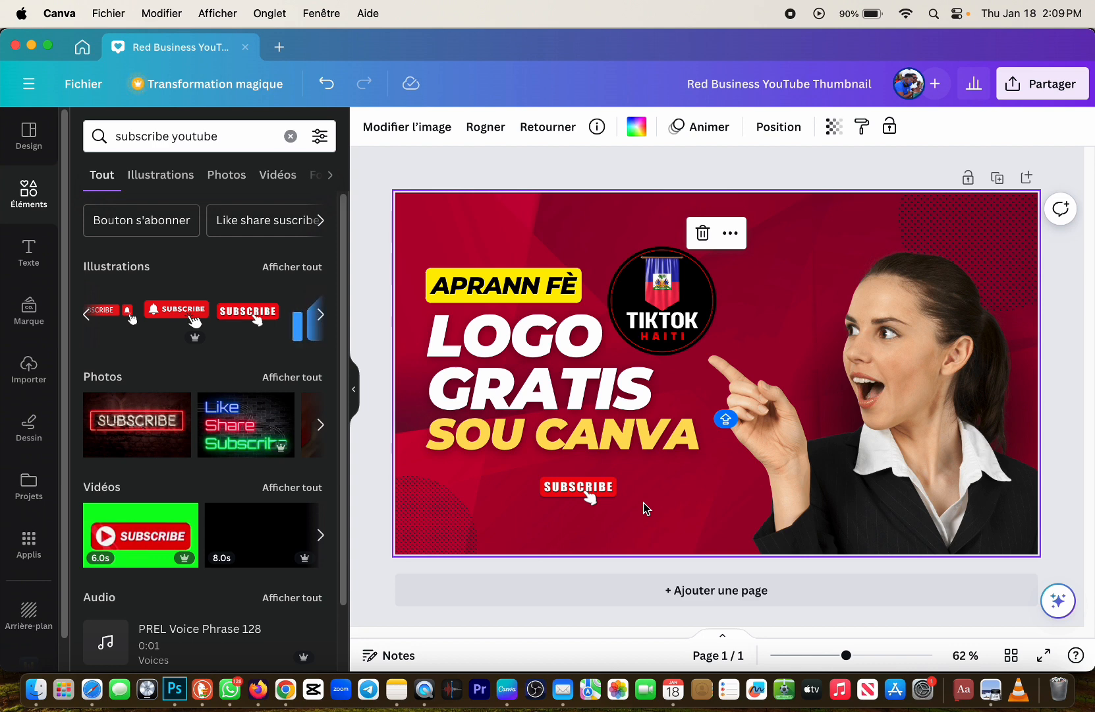
pyautogui.click(363, 273)
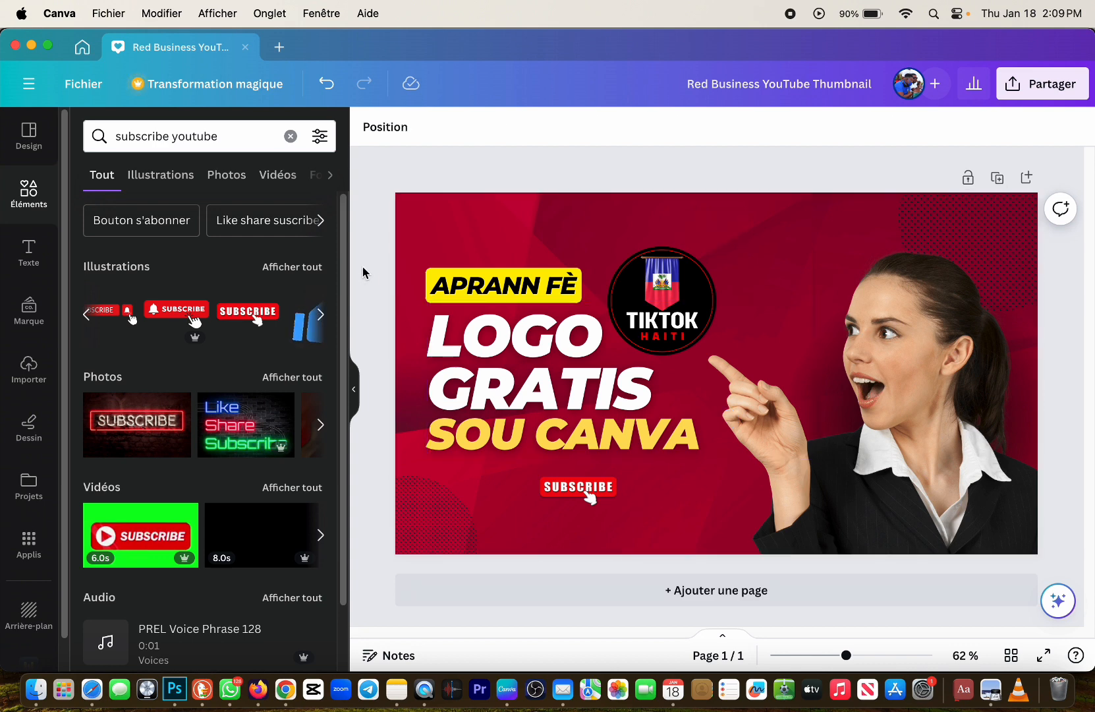
# Download the thumbnail as a PNG named "APRANN FE LOGO" to the Downloads folder and preview the saved file in Finder
pyautogui.click(1043, 89)
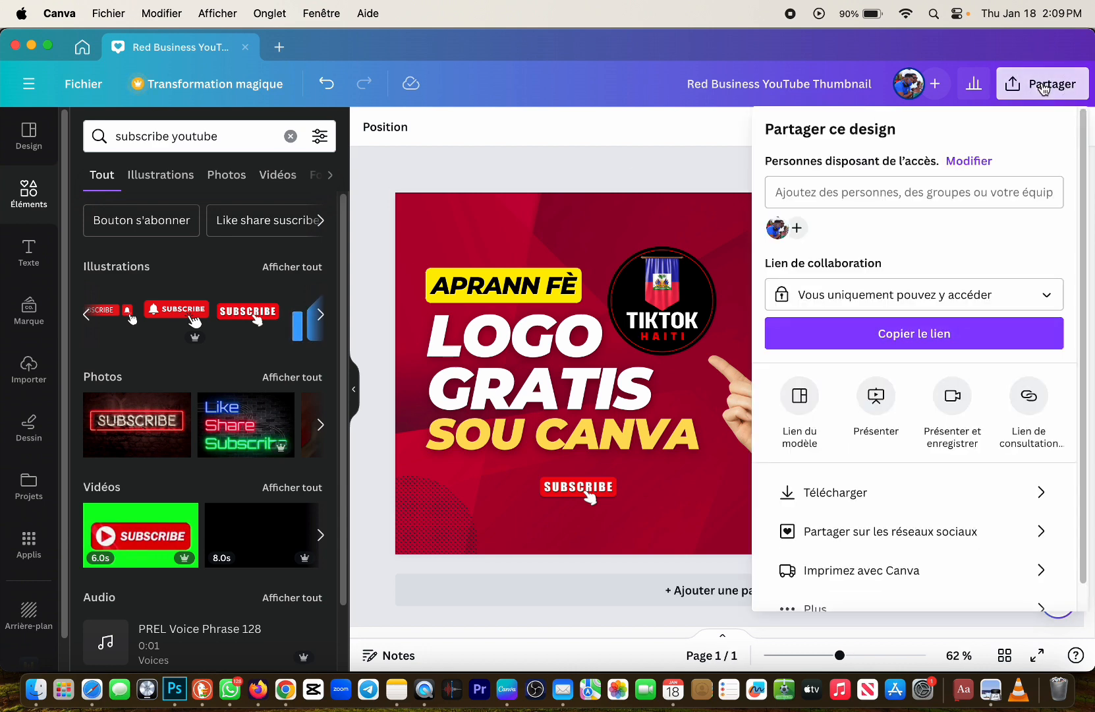
pyautogui.click(844, 493)
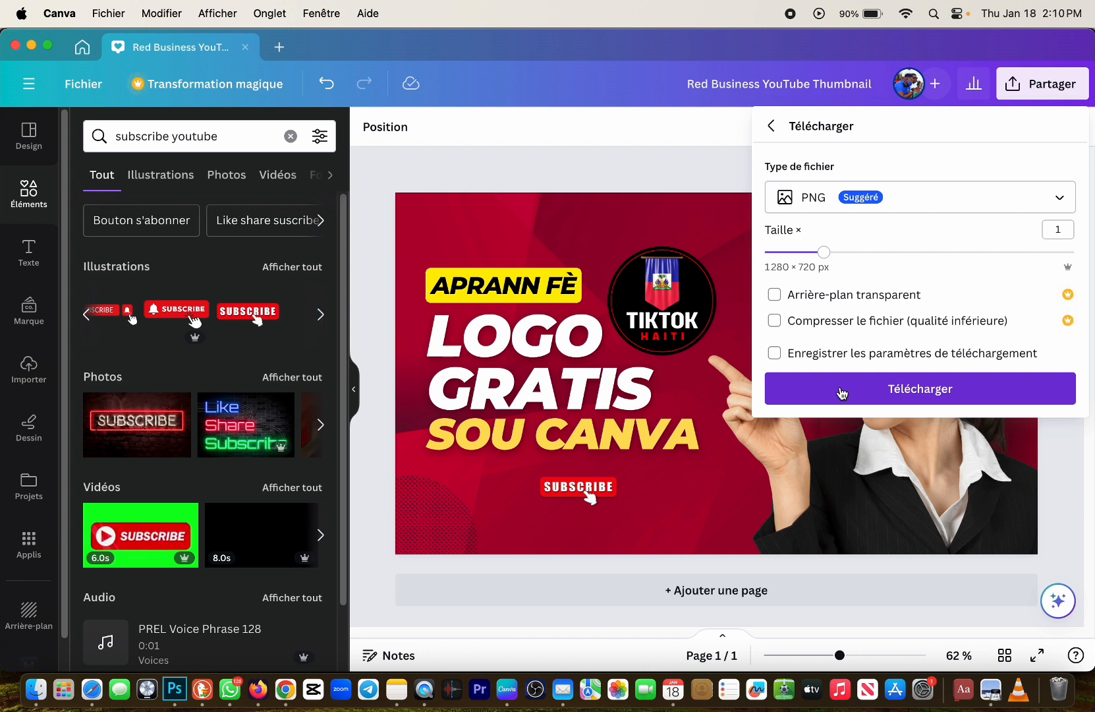
pyautogui.click(843, 393)
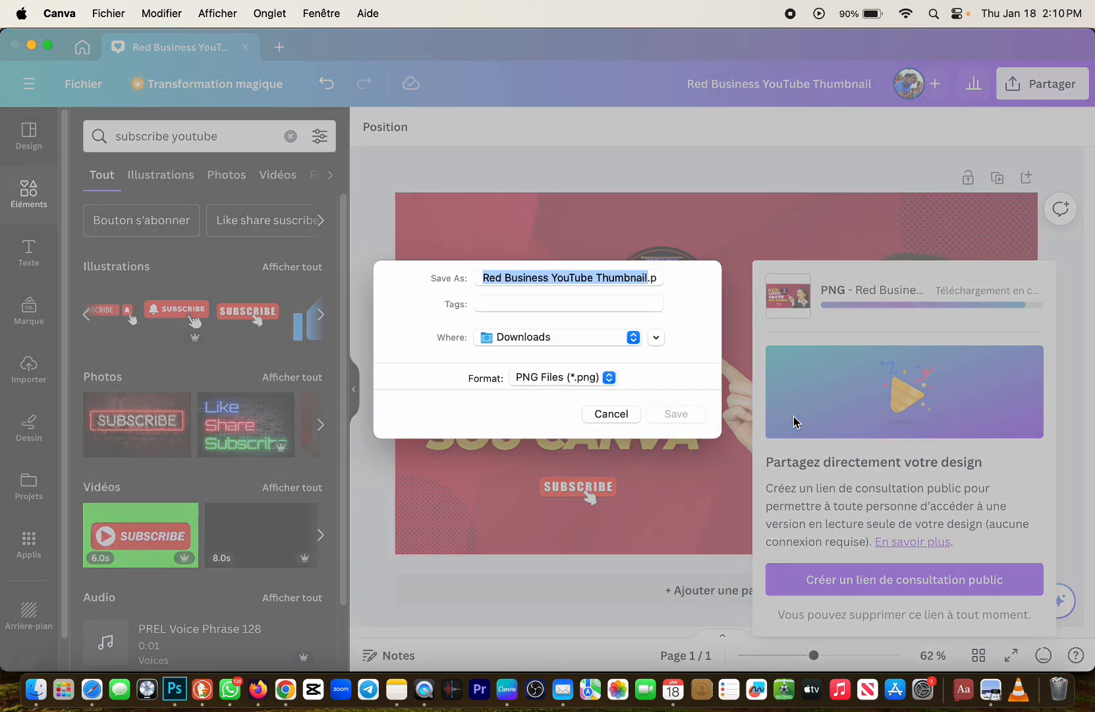
pyautogui.write('APRA')
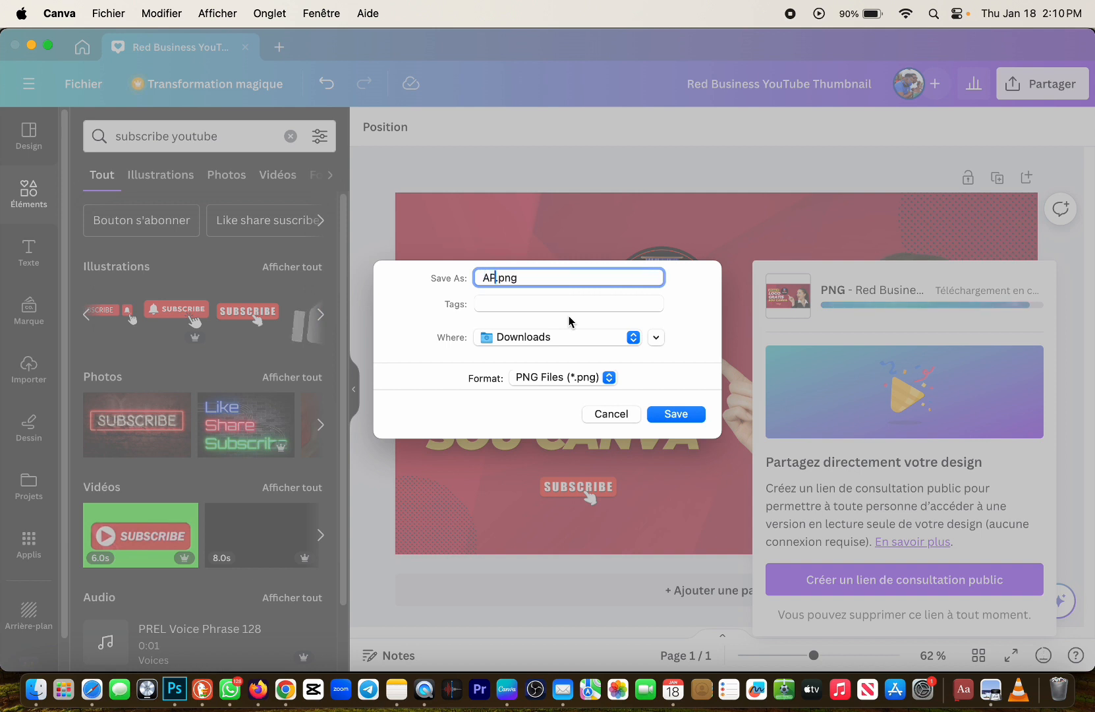
pyautogui.write('NN FE LOGO')
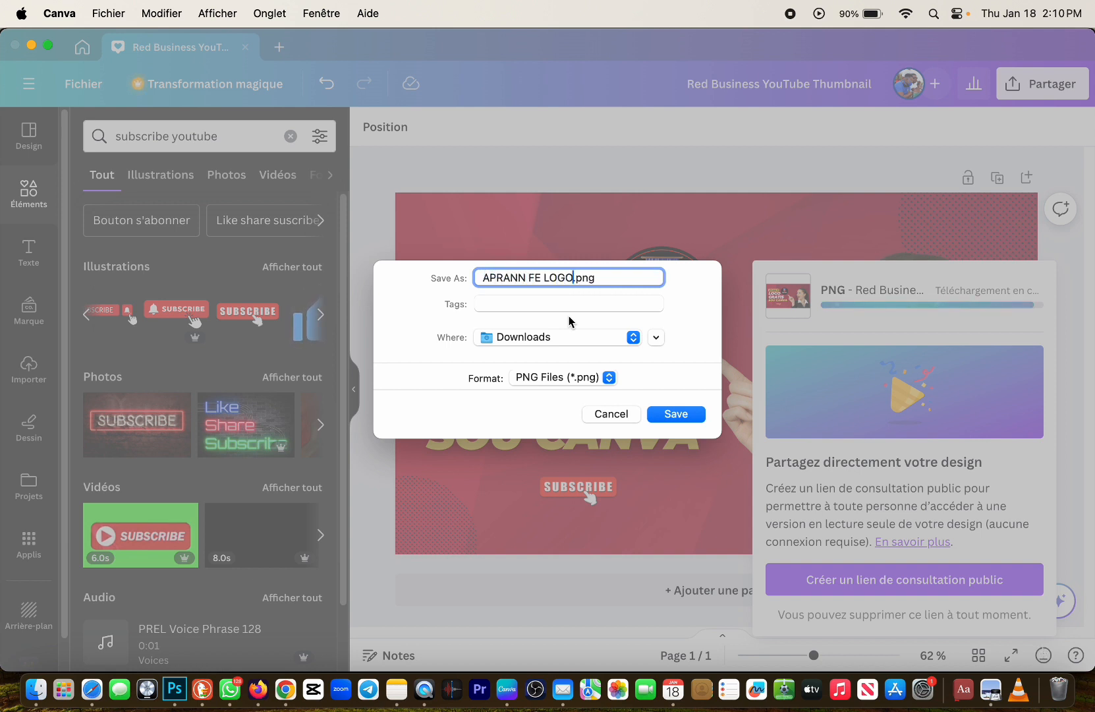
pyautogui.click(696, 420)
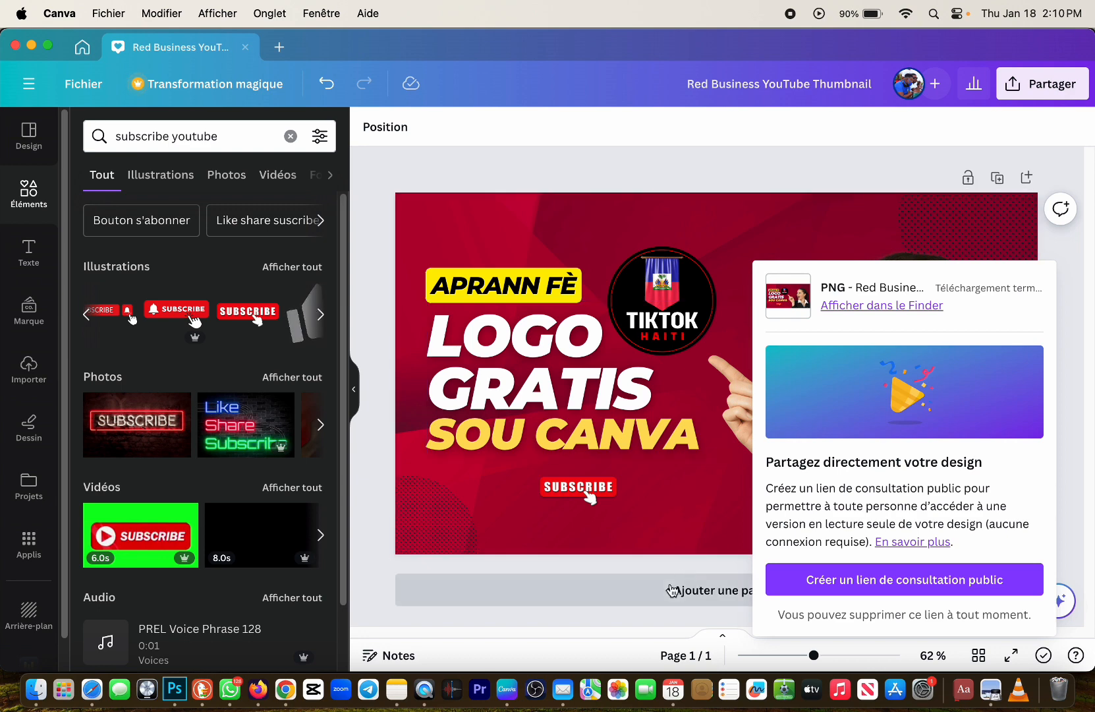
pyautogui.click(880, 305)
pyautogui.press('space')
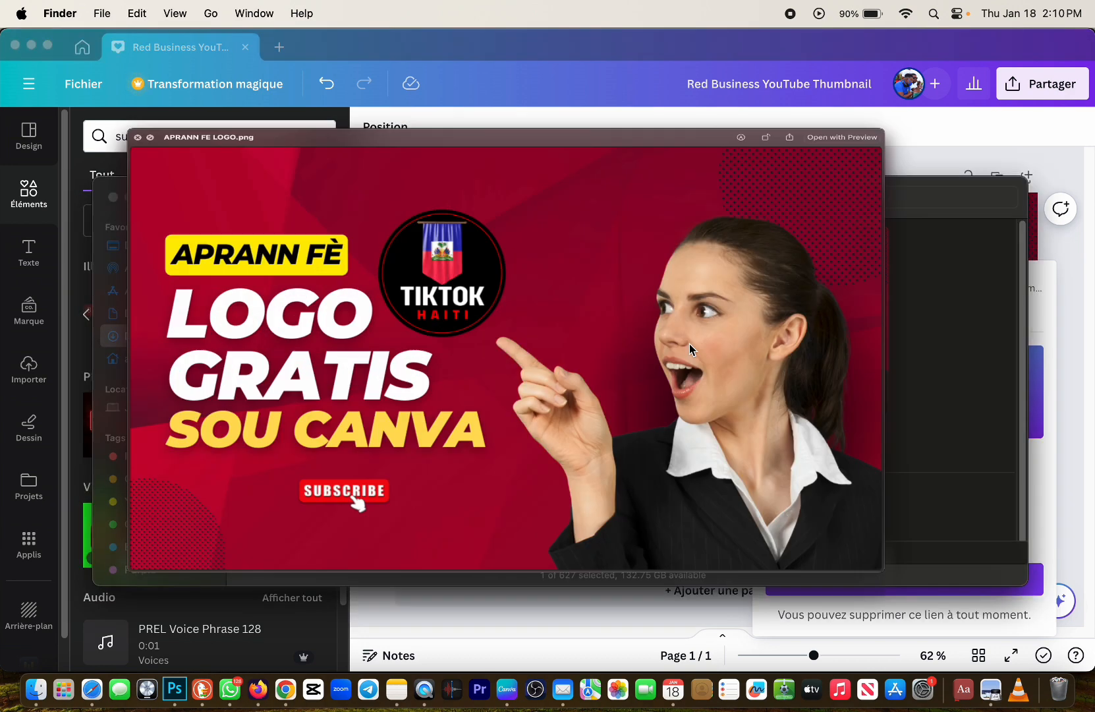